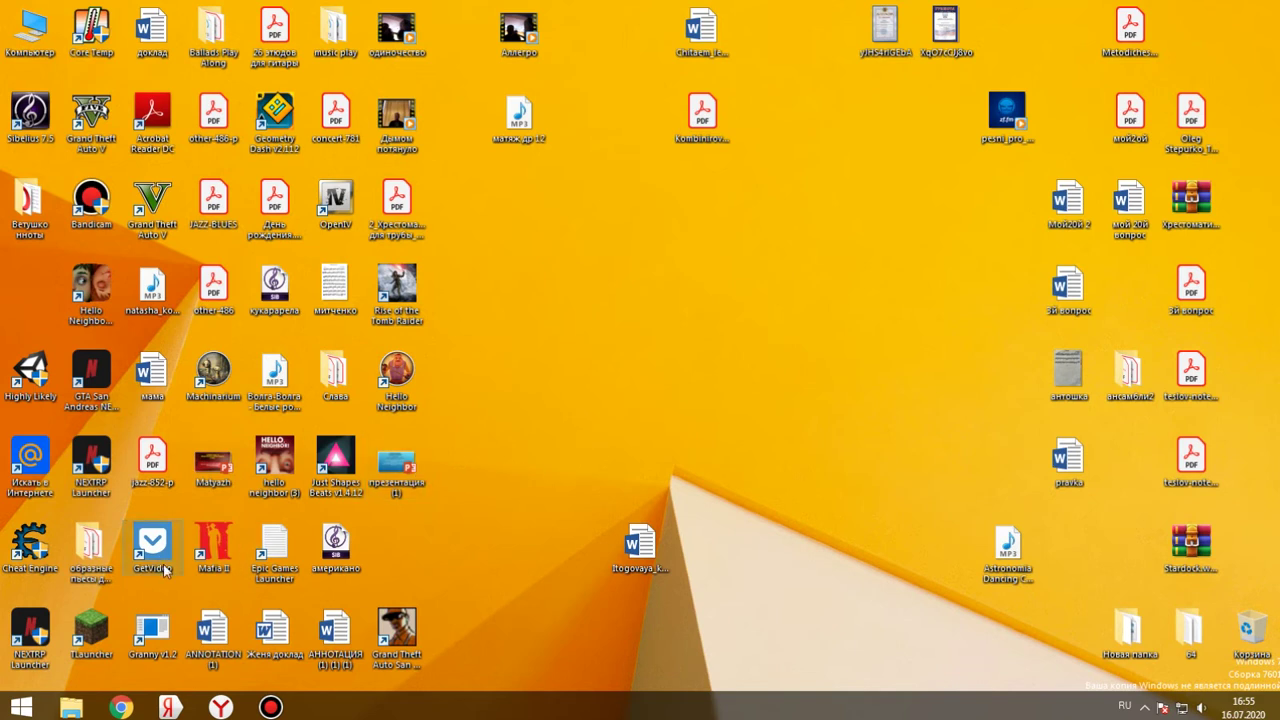
# Open the GTA 5 Redux page in Yandex Browser and examine the mod's description, download option and enlarged screenshot.
pyautogui.click(222, 707)
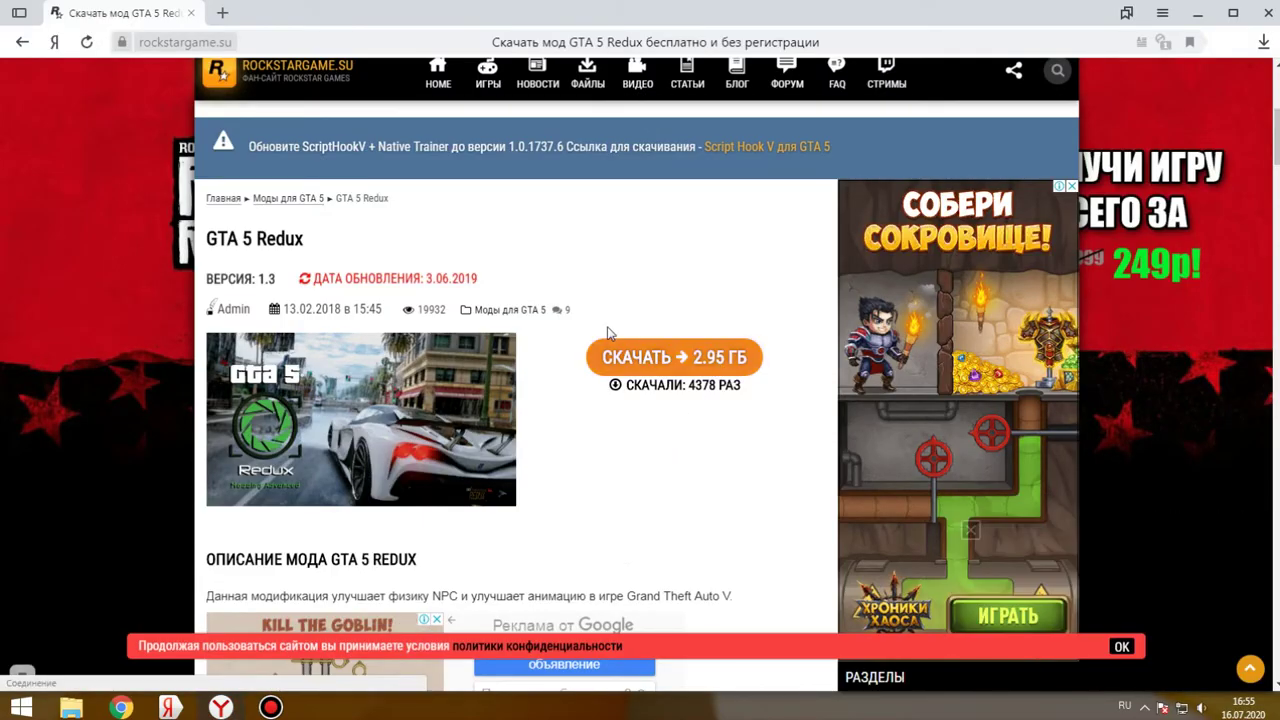
pyautogui.scroll(3, 230, 215)
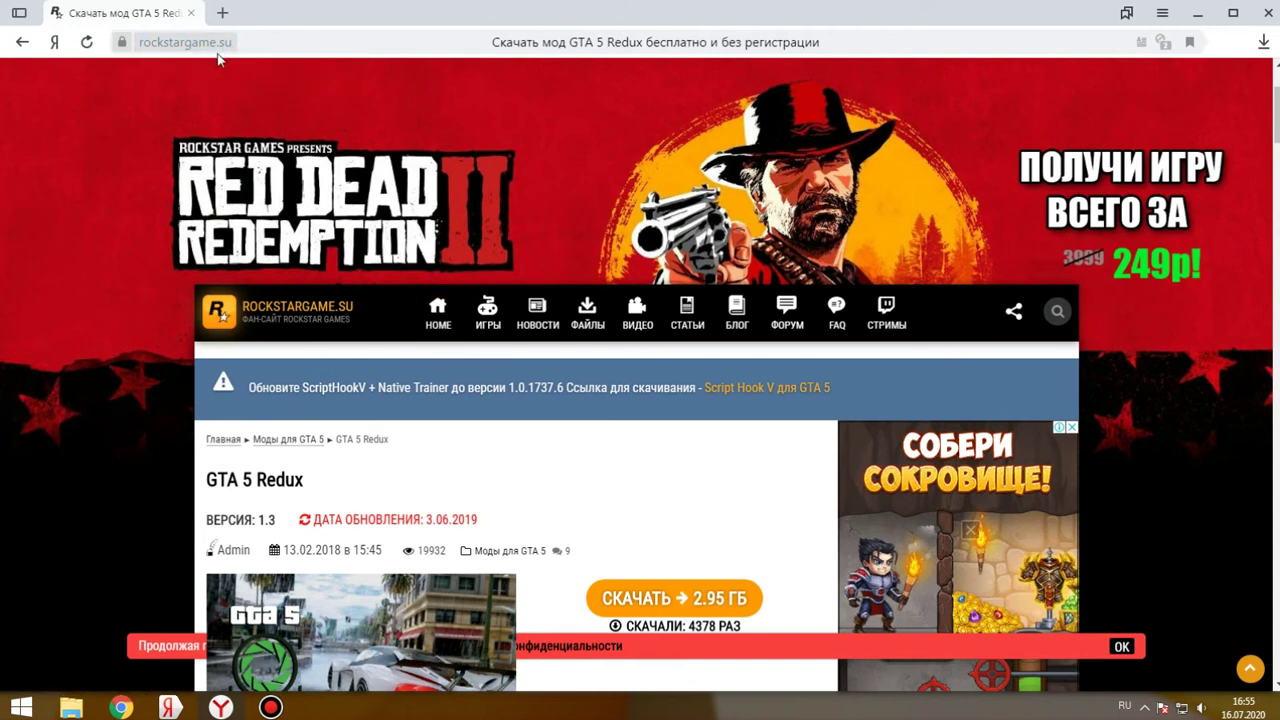
pyautogui.scroll(-1, 599, 385)
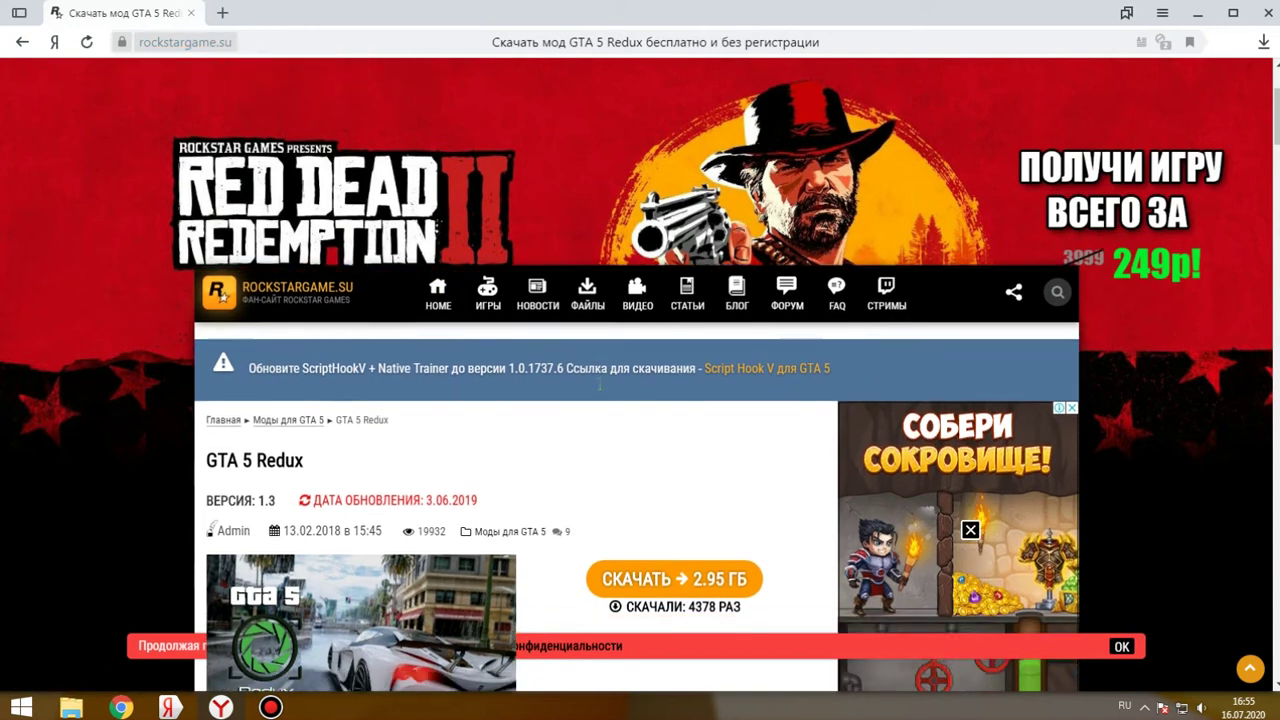
pyautogui.scroll(-9, 599, 385)
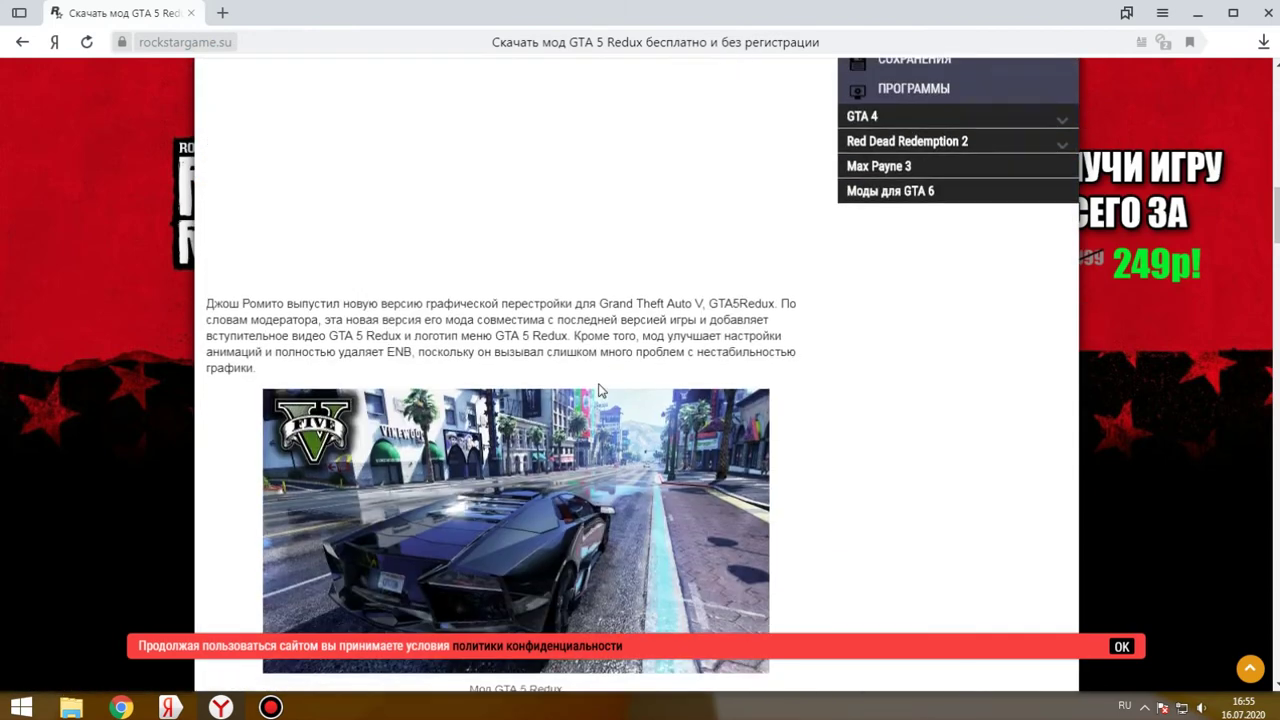
pyautogui.scroll(4, 601, 390)
pyautogui.scroll(-5, 599, 388)
pyautogui.scroll(2, 586, 383)
pyautogui.click(461, 352)
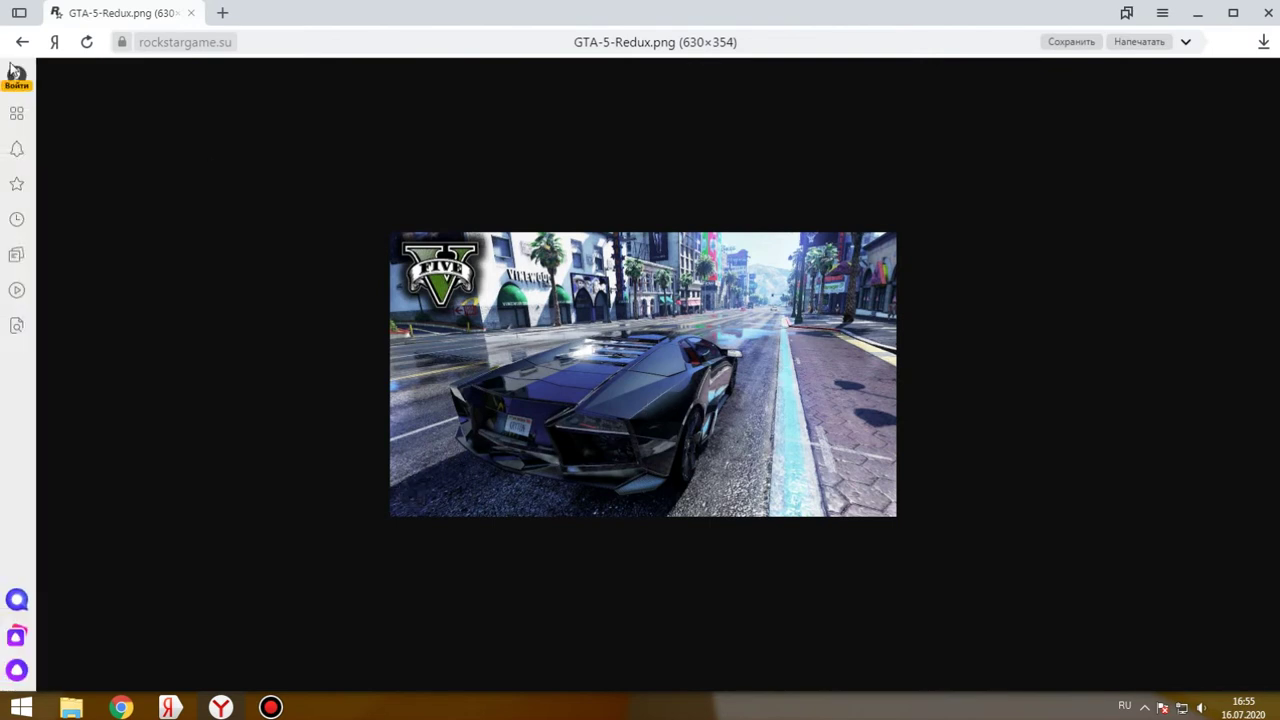
pyautogui.click(22, 42)
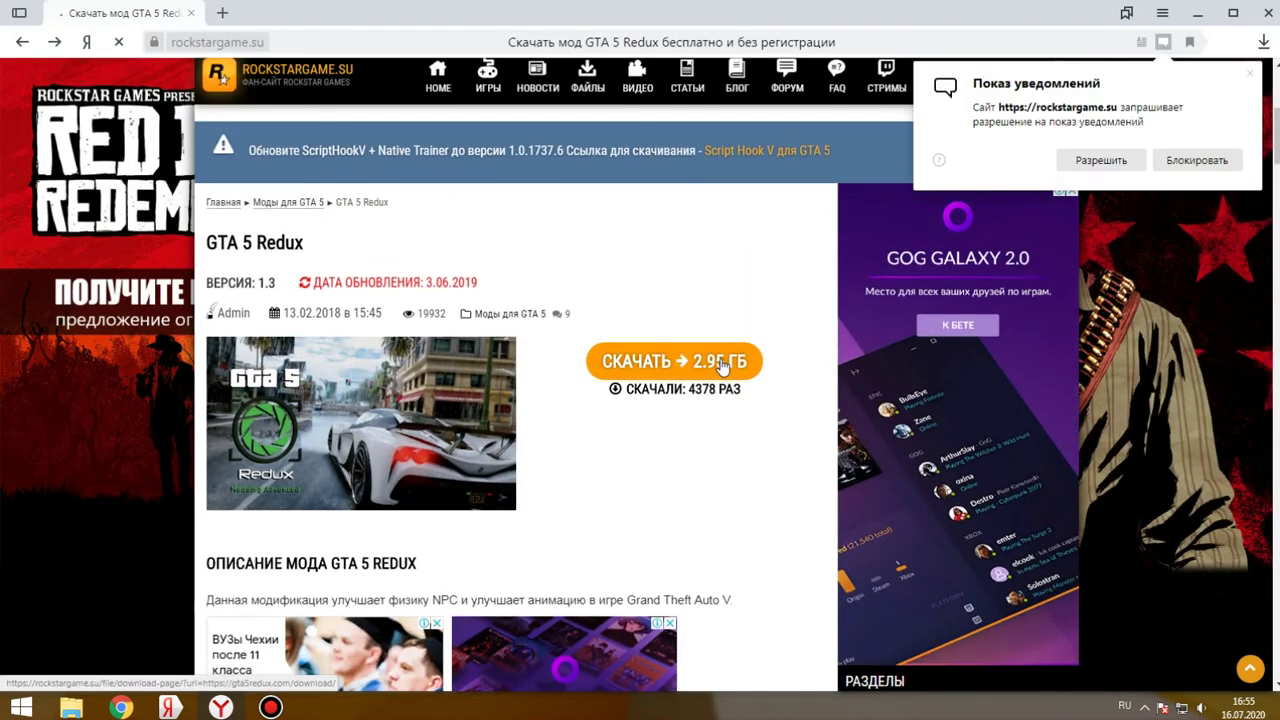
# Dismiss the site's notification request and close the browser with the GTA 5 Redux page.
pyautogui.click(1249, 79)
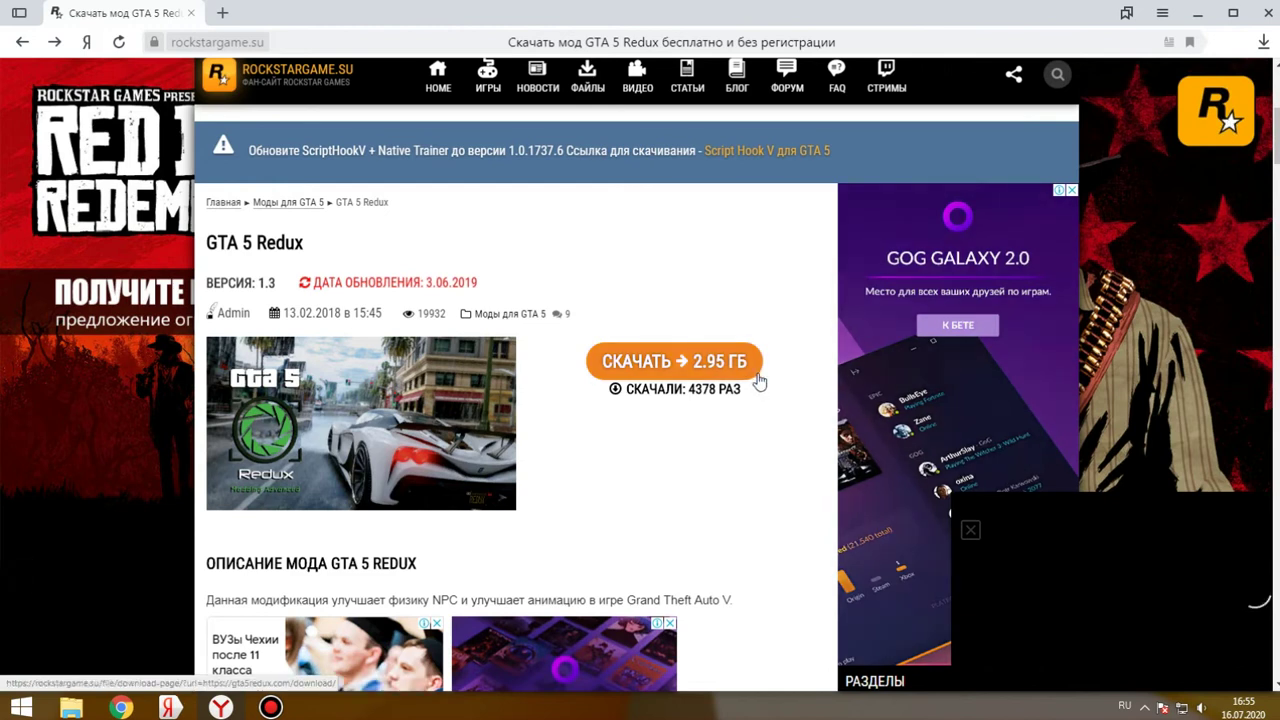
pyautogui.click(724, 365)
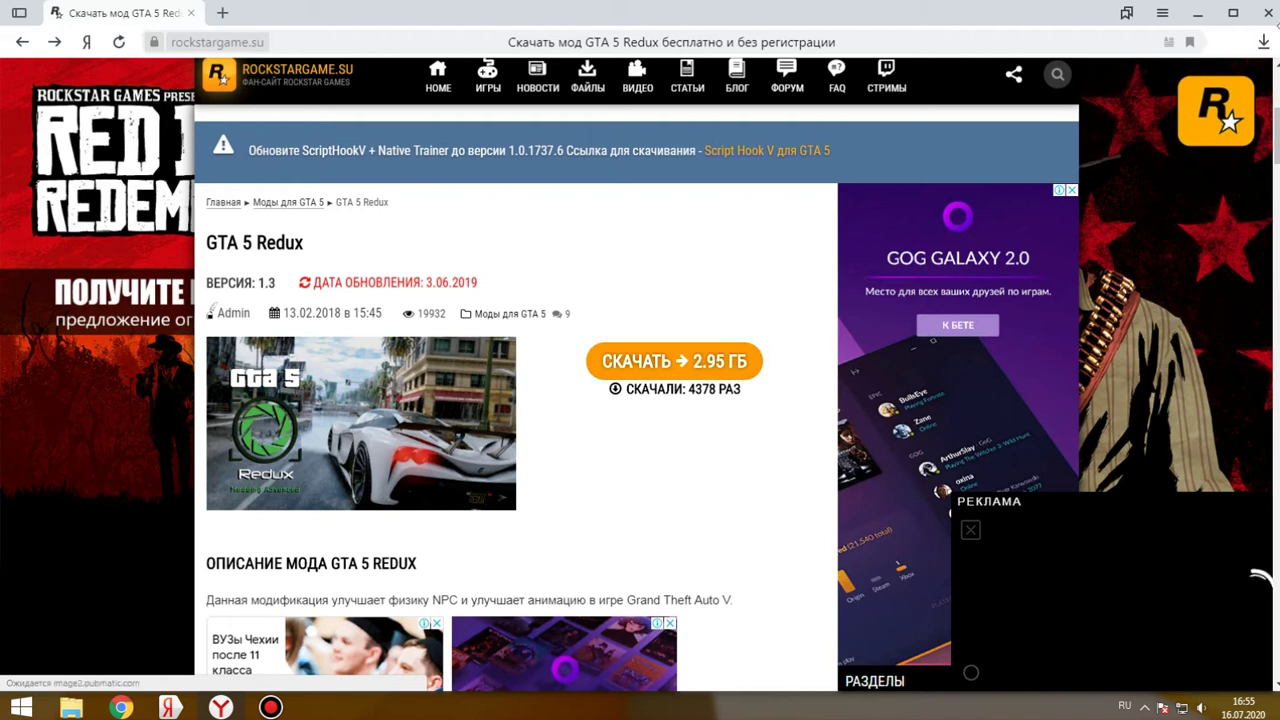
pyautogui.click(1268, 14)
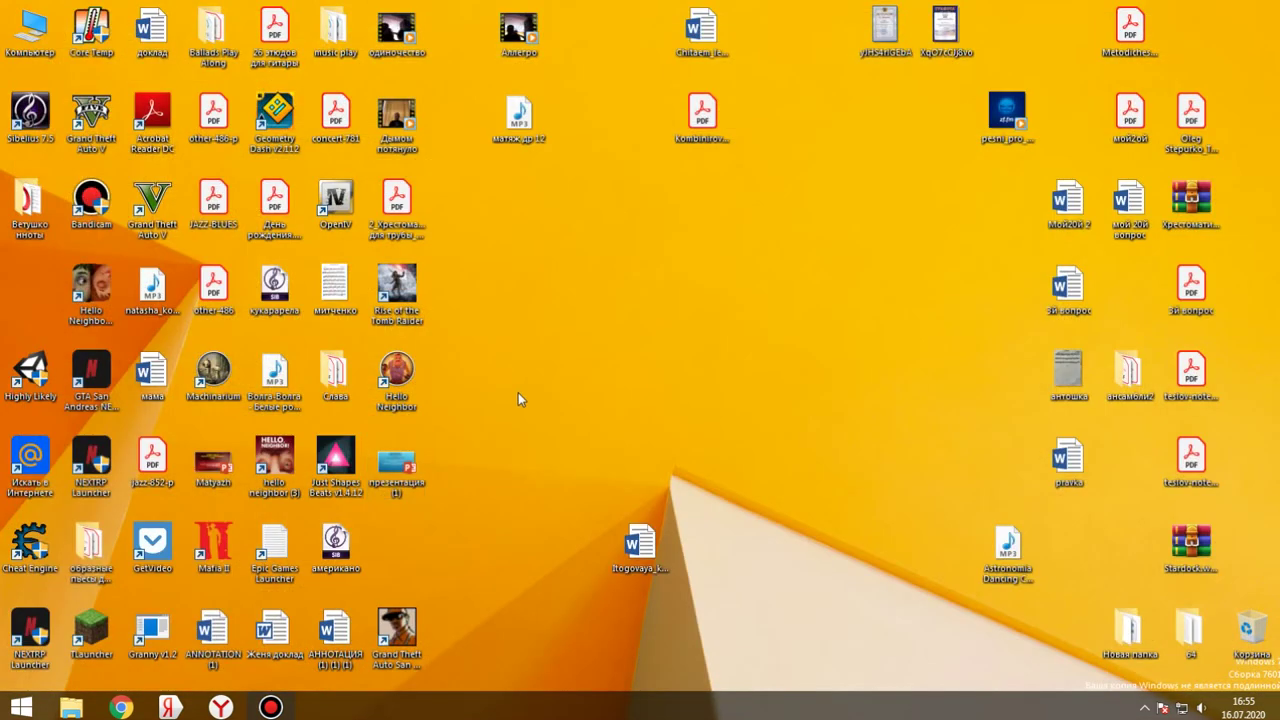
pyautogui.moveTo(335, 200); pyautogui.dragTo(579, 340)
pyautogui.moveTo(516, 258); pyautogui.dragTo(643, 458)
pyautogui.moveTo(583, 380); pyautogui.dragTo(340, 207)
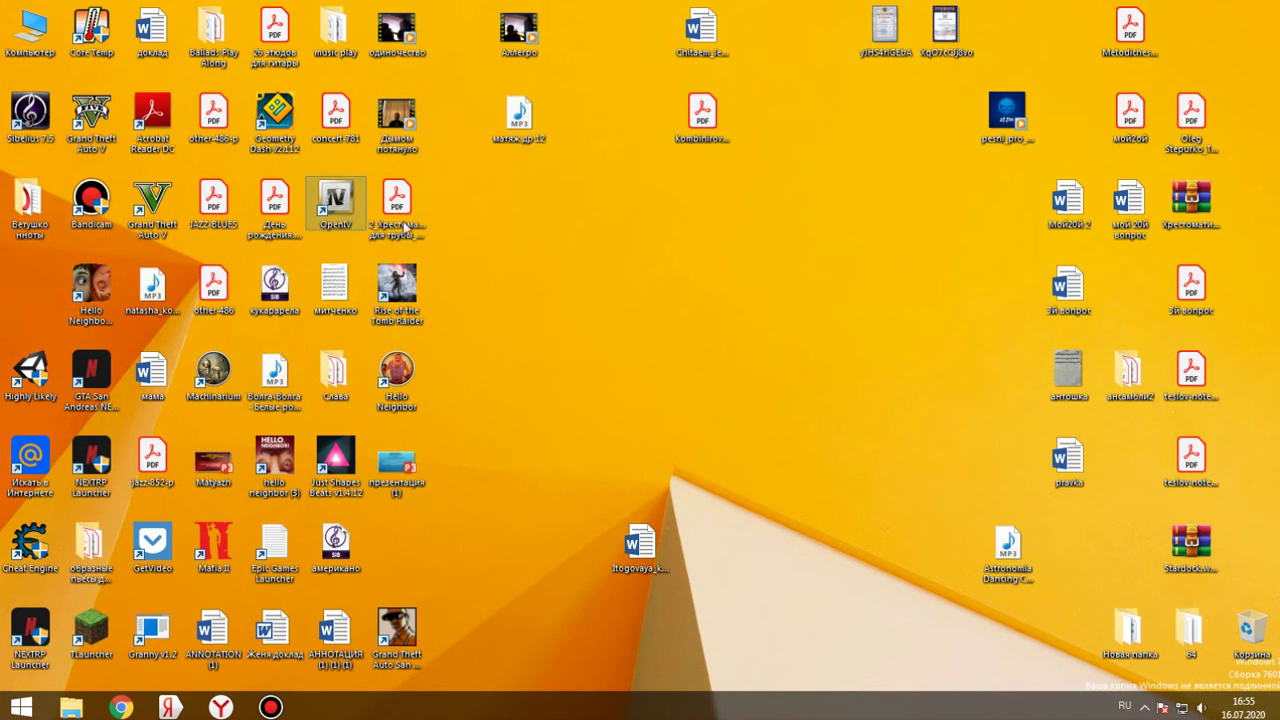
# Search the computer for "red" and place a shortcut to the GTA5_REDUX_V1.8 archive on the desktop.
pyautogui.click(25, 705)
pyautogui.click(88, 667)
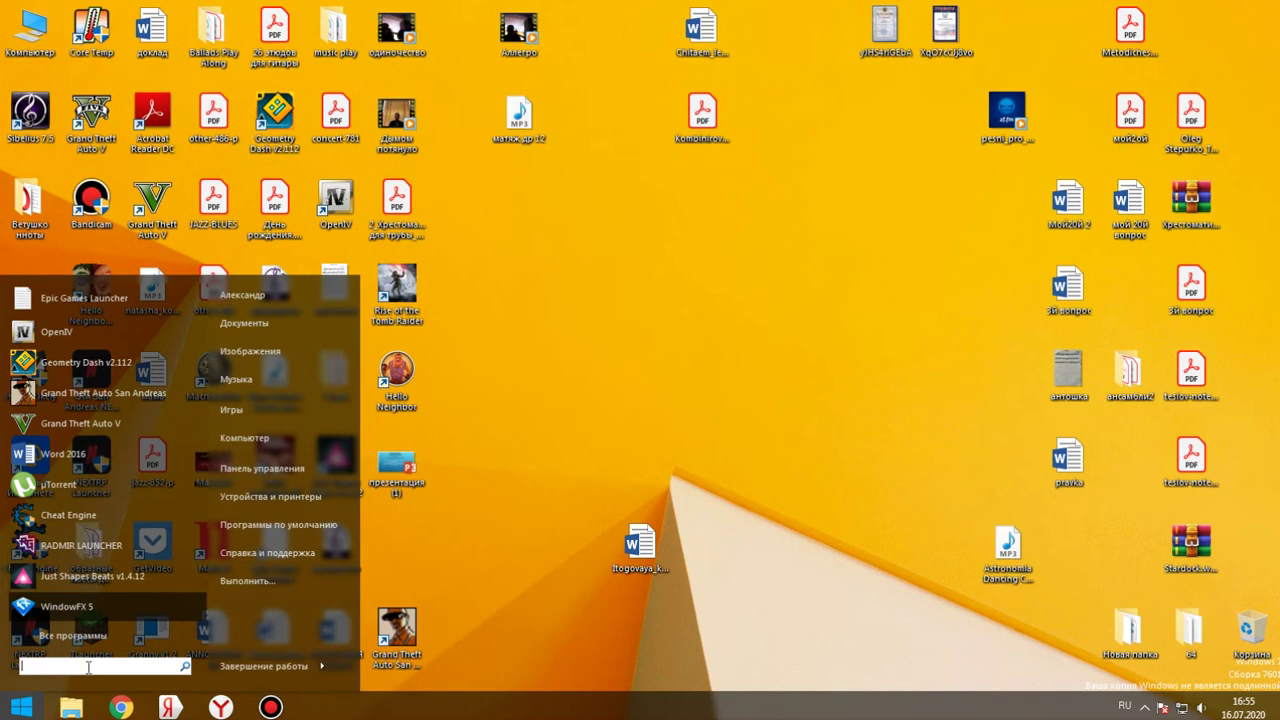
pyautogui.write('red')
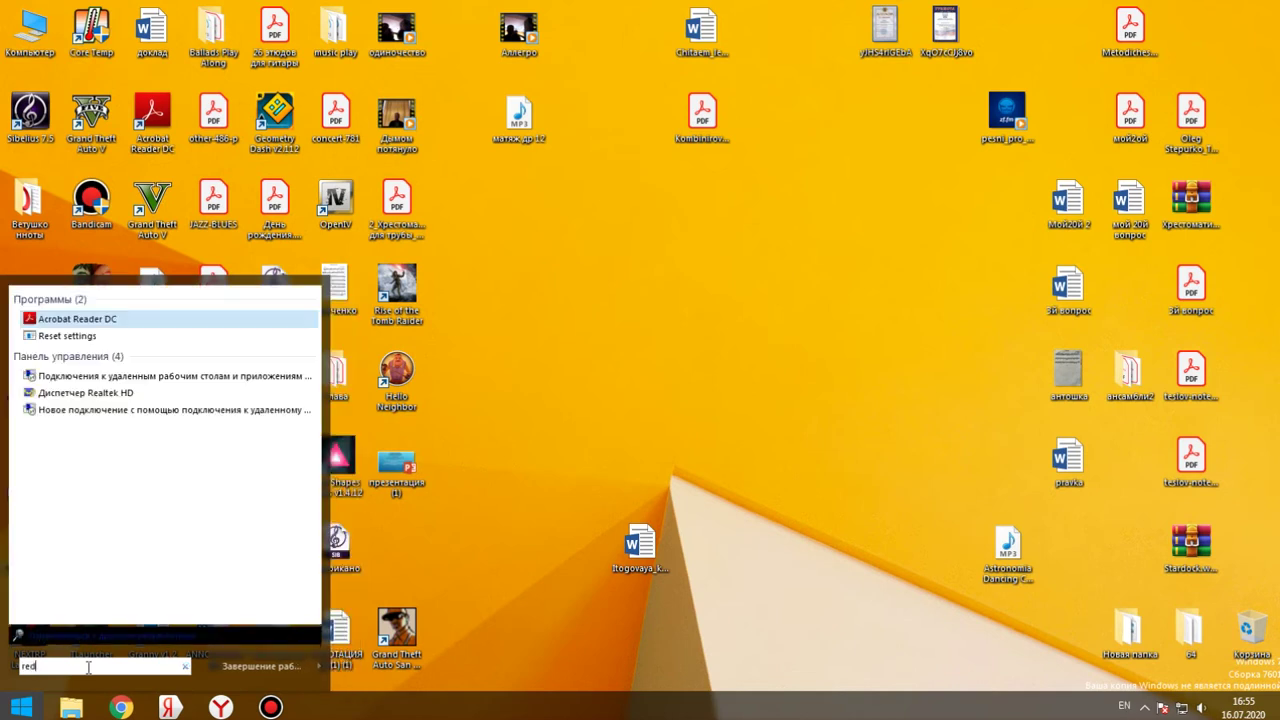
pyautogui.moveTo(64, 578); pyautogui.dragTo(745, 435)
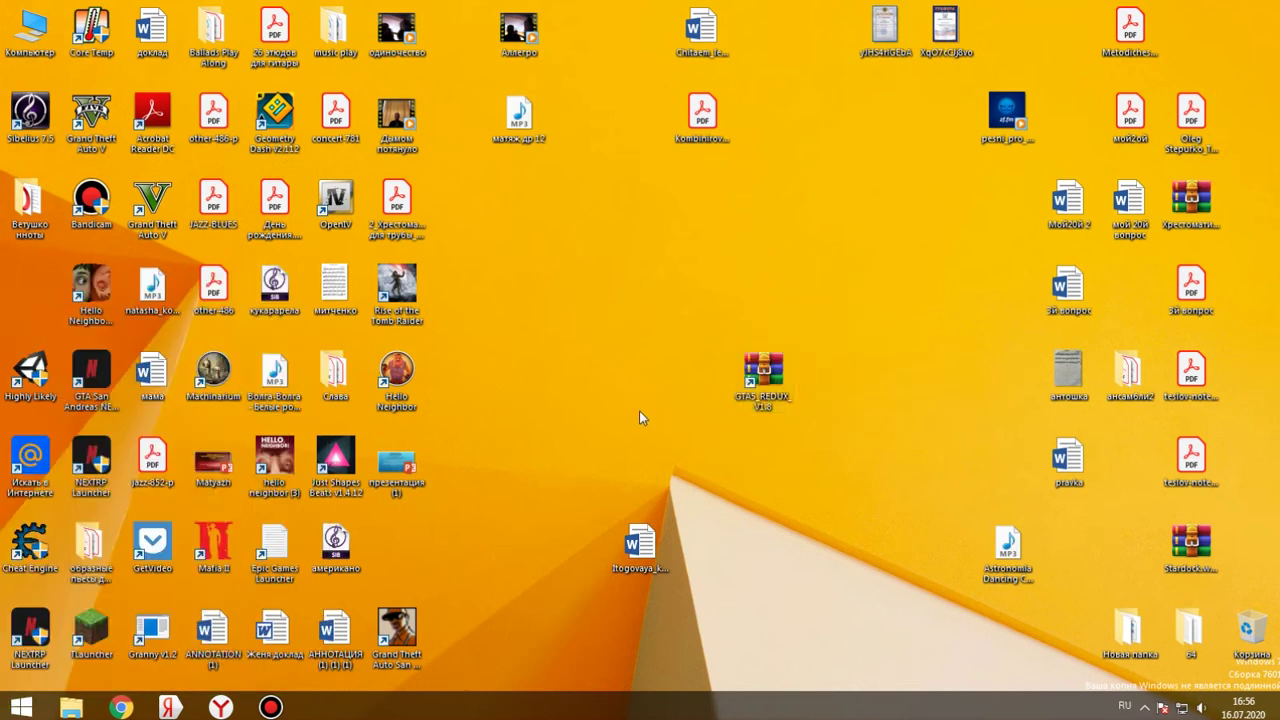
# Open the GTA5_REDUX_V1.8 archive from the desktop shortcut to view its contents and minimize its window.
pyautogui.moveTo(765, 388)
pyautogui.mouseDown()
pyautogui.moveTo(766, 328)
pyautogui.moveTo(763, 405)
pyautogui.mouseUp()
pyautogui.click(652, 372)
pyautogui.moveTo(709, 293); pyautogui.dragTo(743, 355)
pyautogui.doubleClick(768, 376)
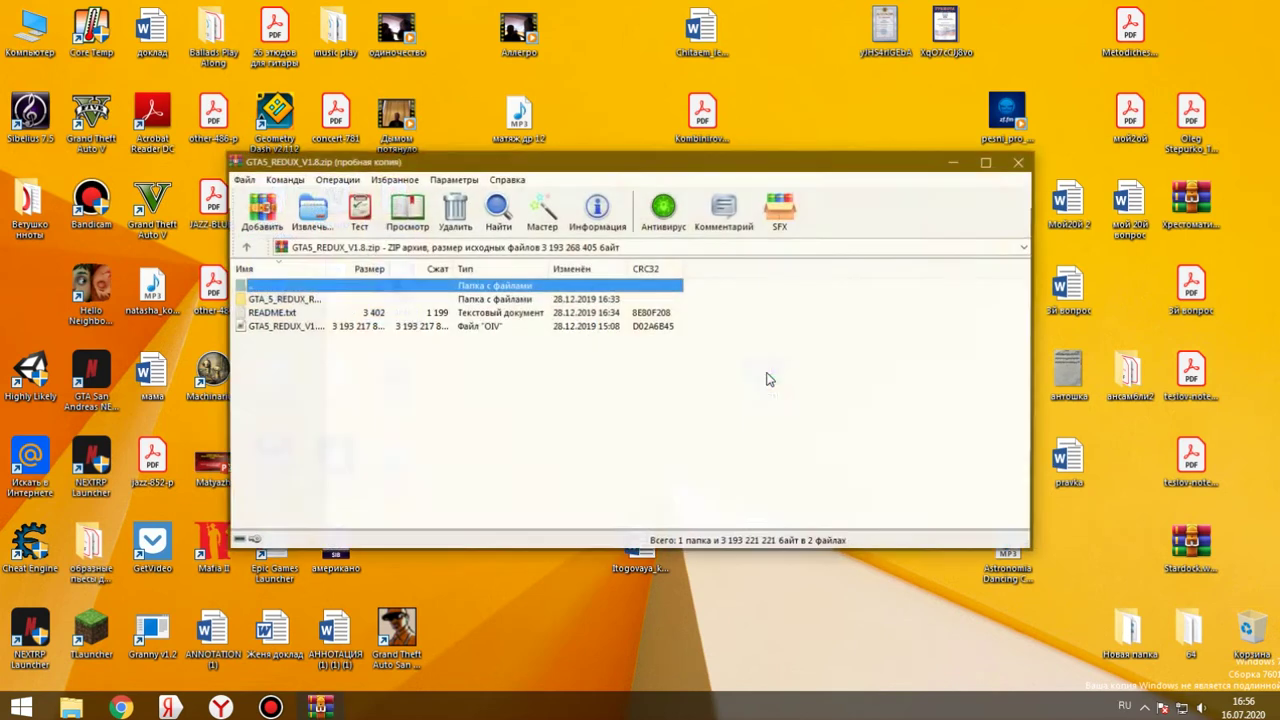
pyautogui.click(767, 285)
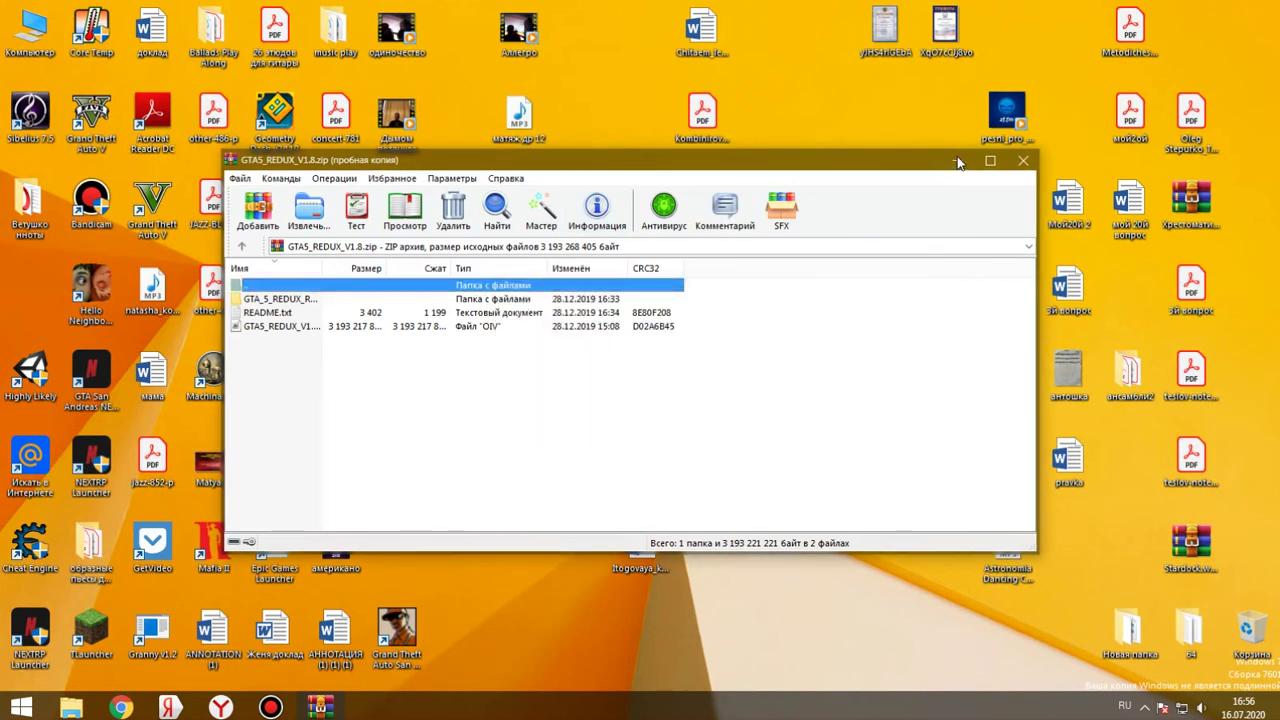
pyautogui.click(956, 162)
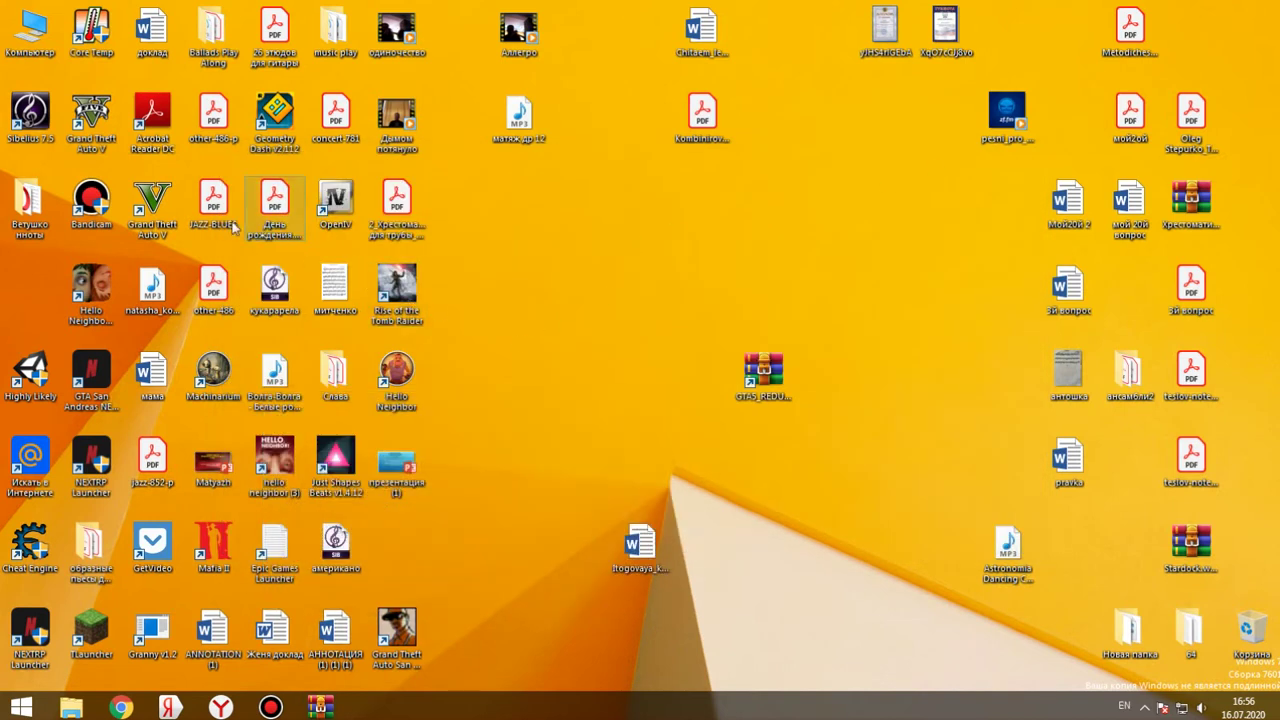
# Open the file location of the Grand Theft Auto V shortcut and show the start of the game folder's contents.
pyautogui.rightClick(157, 212)
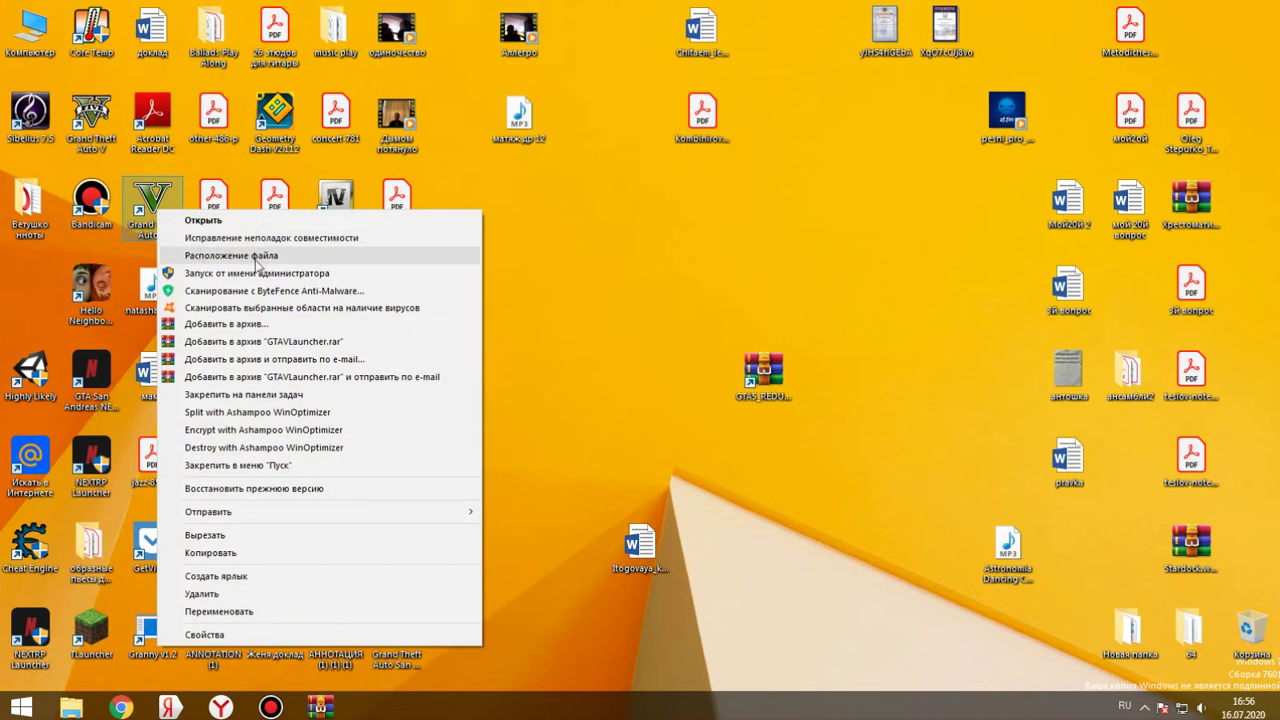
pyautogui.click(258, 256)
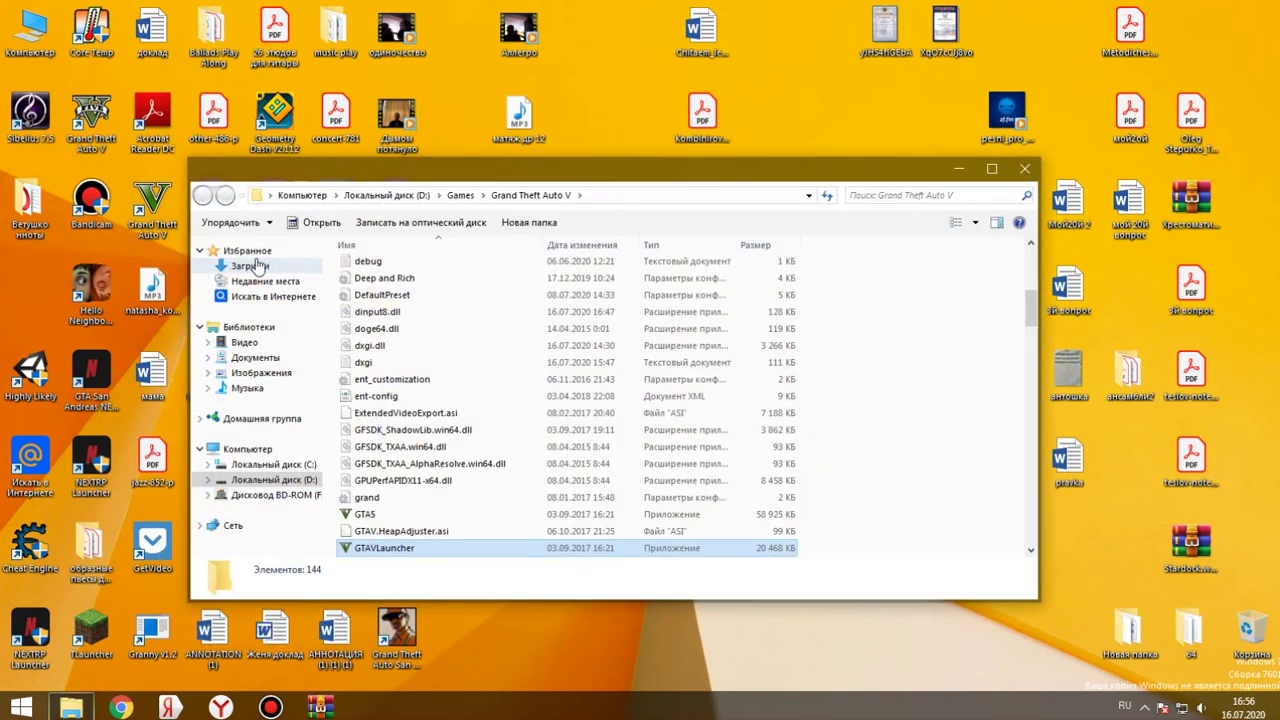
pyautogui.scroll(2, 740, 446)
pyautogui.scroll(5, 740, 446)
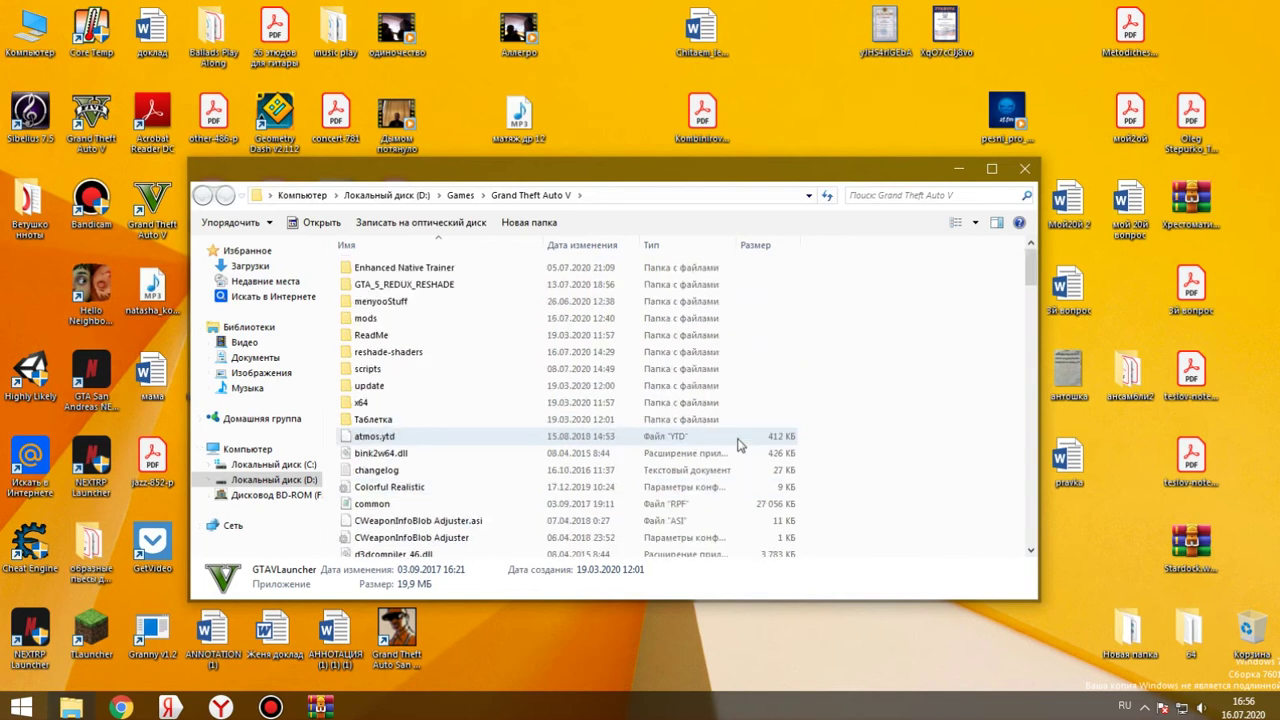
# Set the archive beside the Grand Theft Auto V folder and try to move the GTA_5_REDUX reshade folder out of the archive.
pyautogui.moveTo(640, 173); pyautogui.dragTo(1170, 191)
pyautogui.click(320, 707)
pyautogui.click(880, 339)
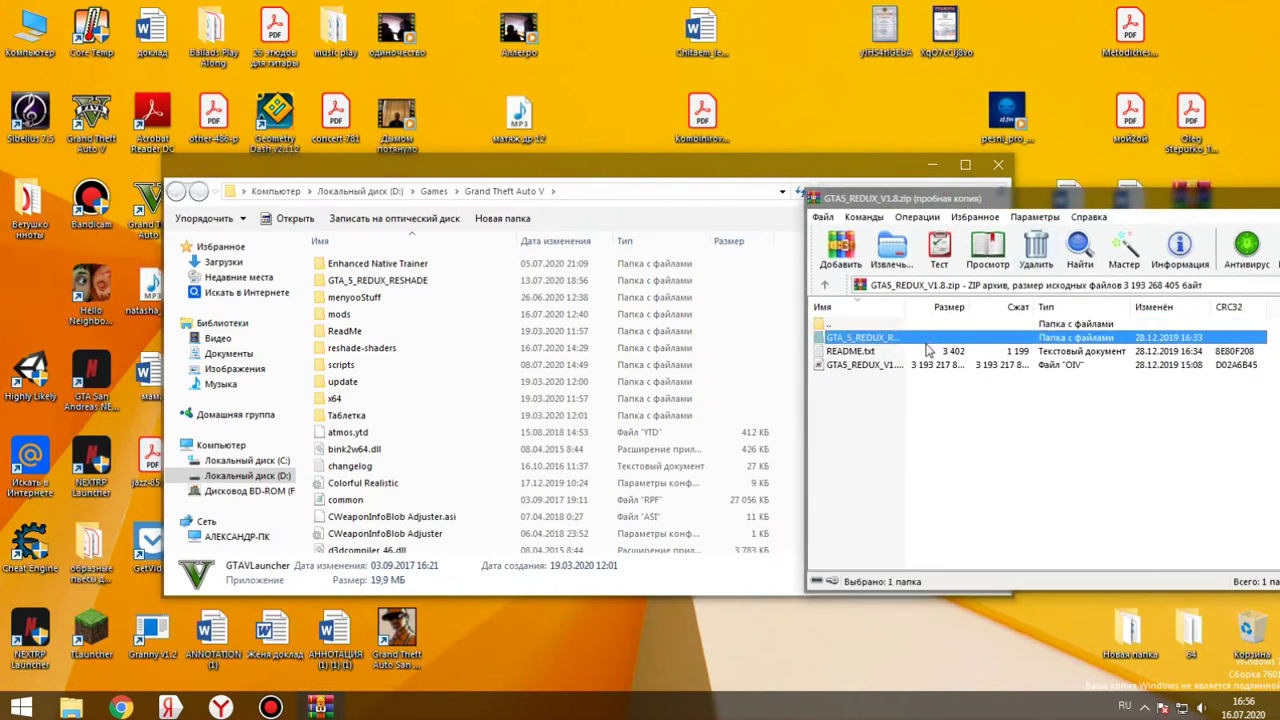
pyautogui.moveTo(946, 205); pyautogui.dragTo(977, 202)
pyautogui.moveTo(882, 320); pyautogui.dragTo(840, 372)
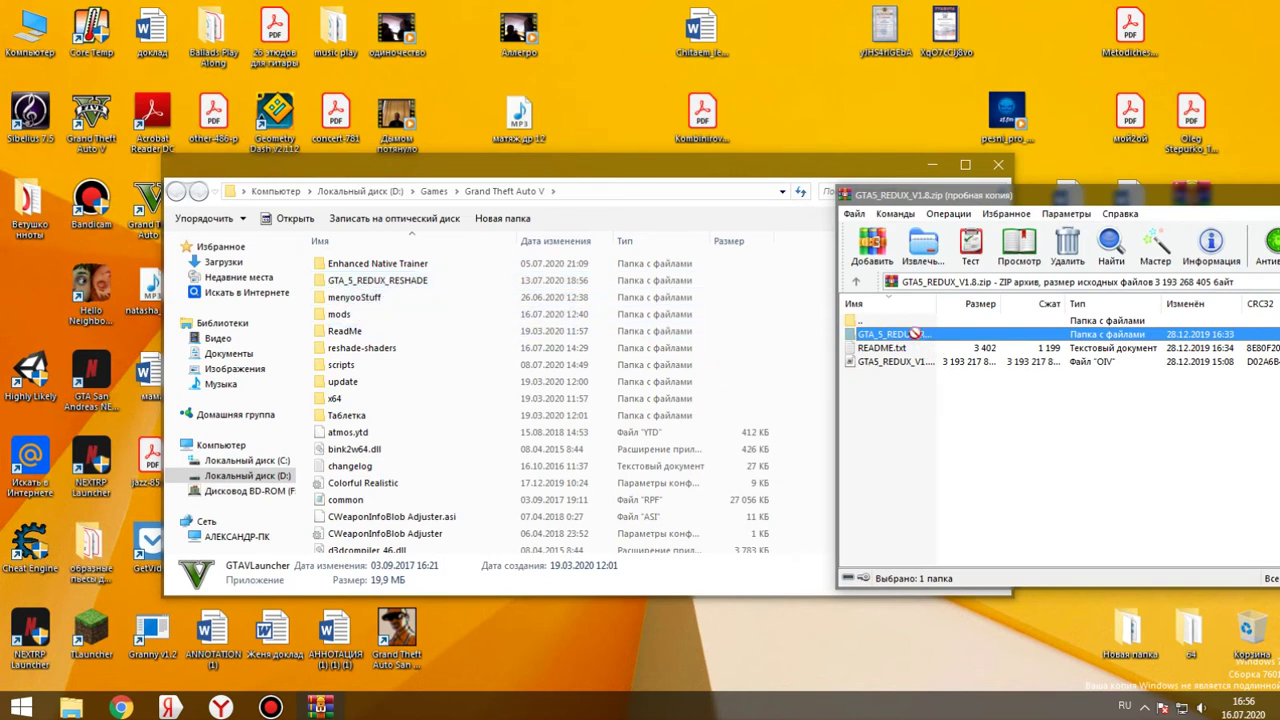
pyautogui.click(385, 350)
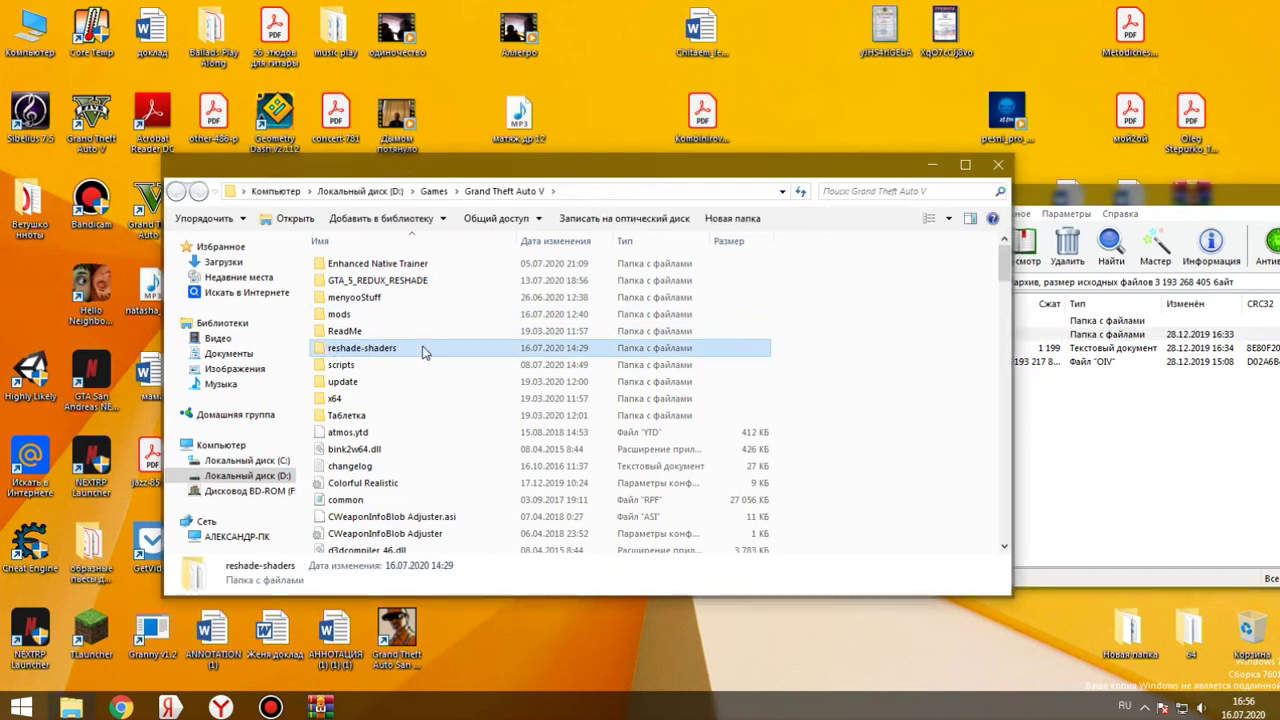
# Close the Grand Theft Auto V folder window and minimize the Redux archive to clear the desktop.
pyautogui.moveTo(1130, 205); pyautogui.dragTo(619, 189)
pyautogui.click(309, 156)
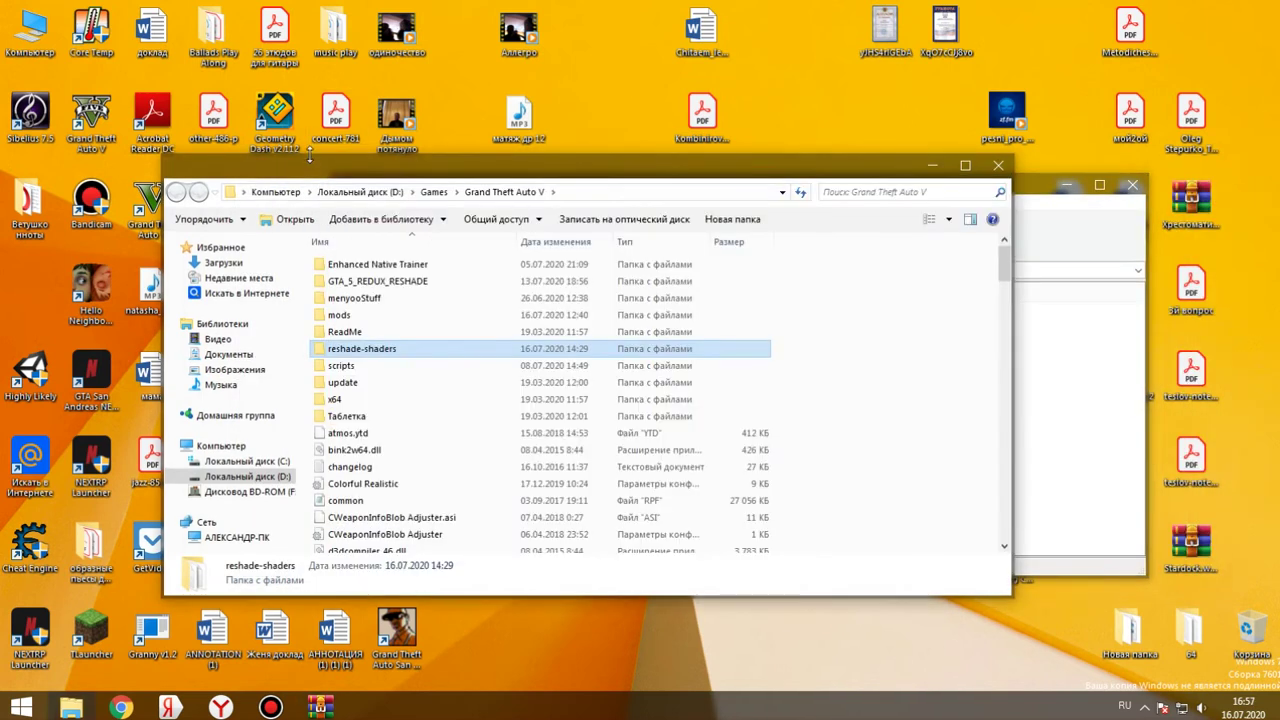
pyautogui.moveTo(313, 172); pyautogui.dragTo(303, 174)
pyautogui.click(988, 169)
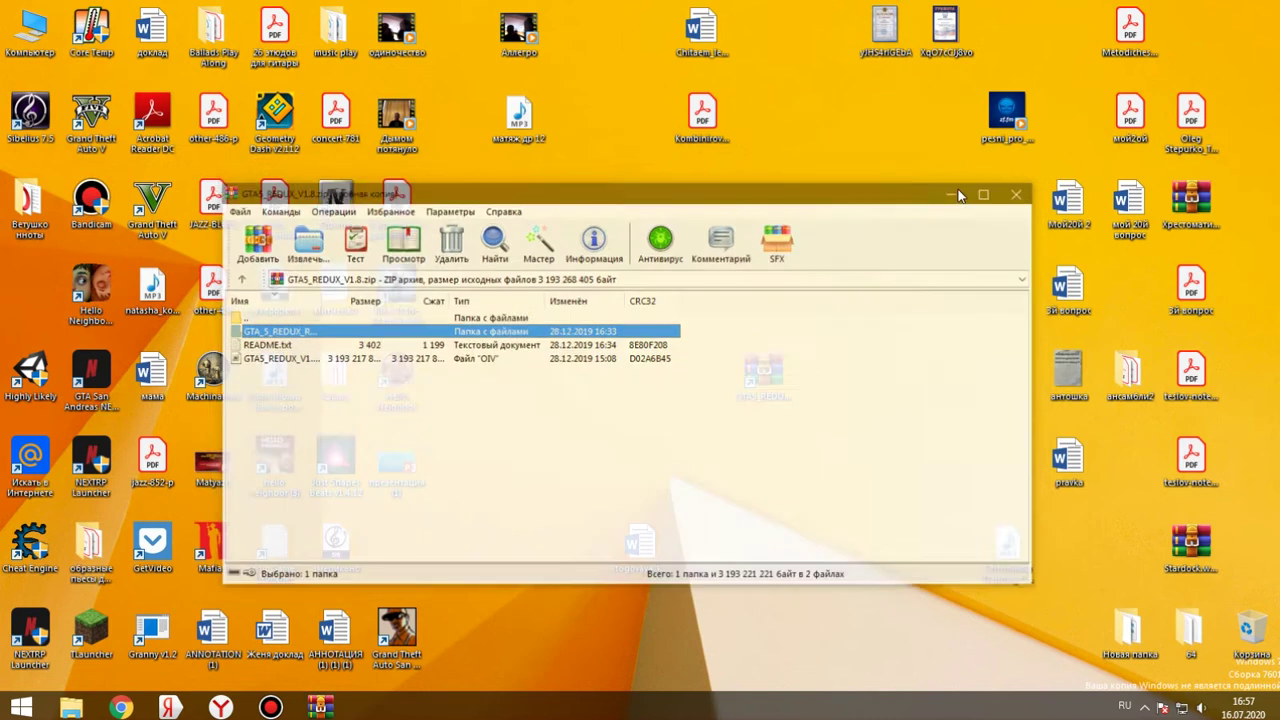
pyautogui.click(957, 193)
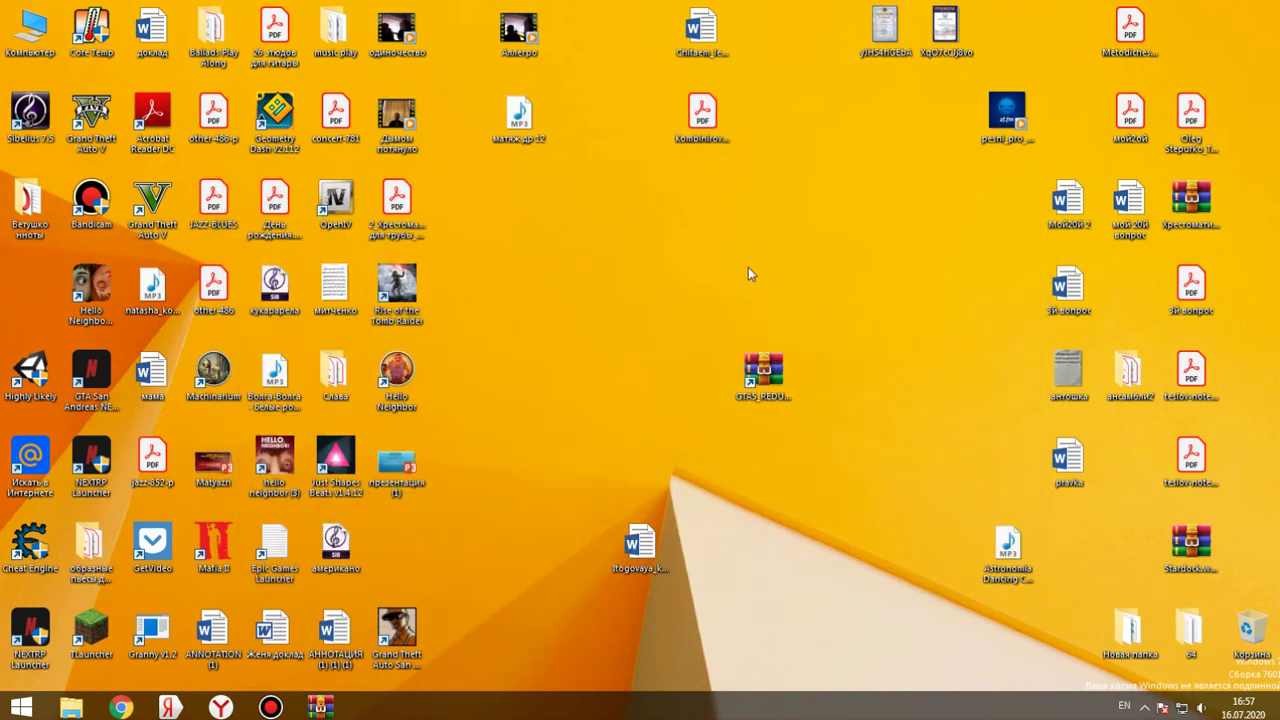
# Launch OpenIV for the Windows version of Grand Theft Auto V and select the mods folder.
pyautogui.doubleClick(337, 203)
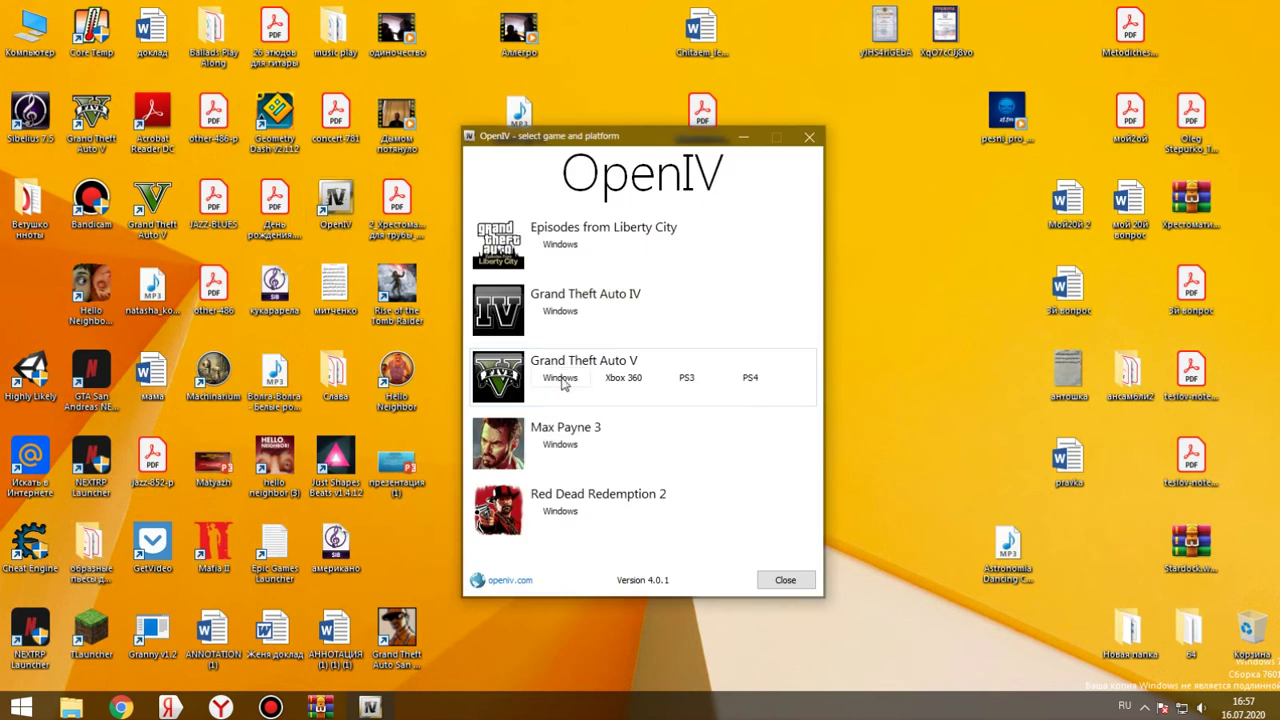
pyautogui.click(561, 378)
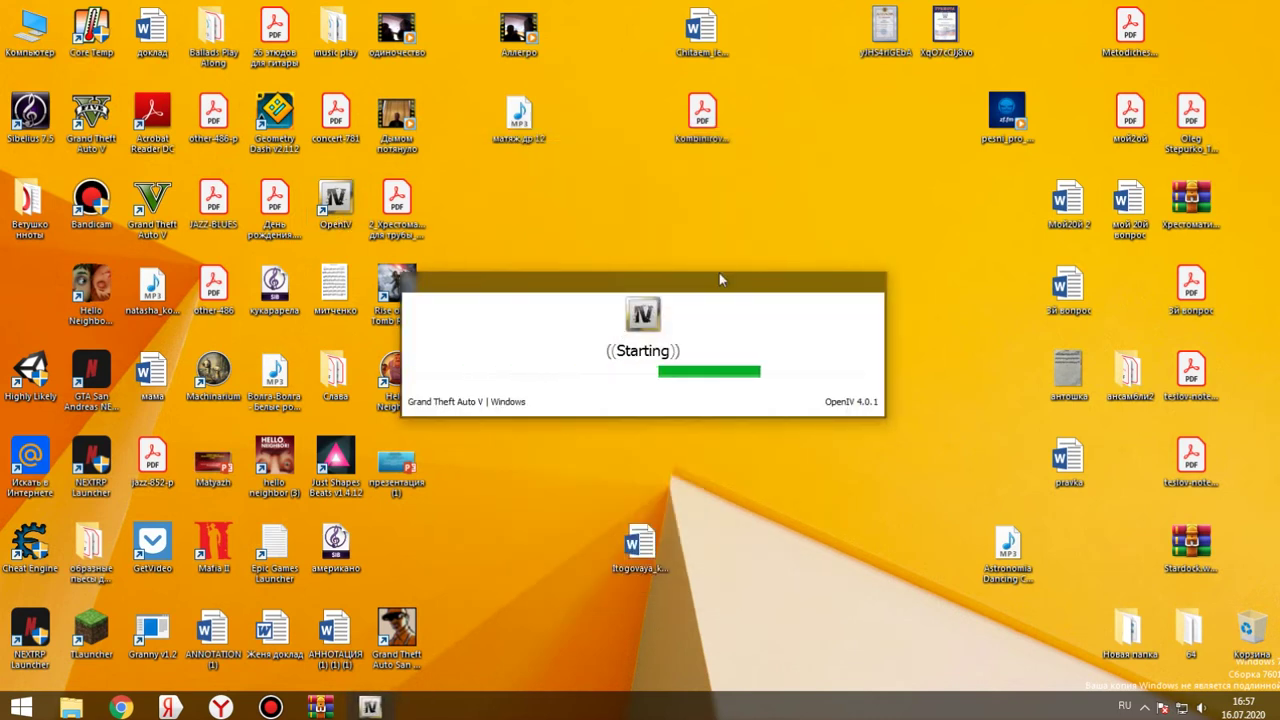
pyautogui.moveTo(722, 287); pyautogui.dragTo(714, 275)
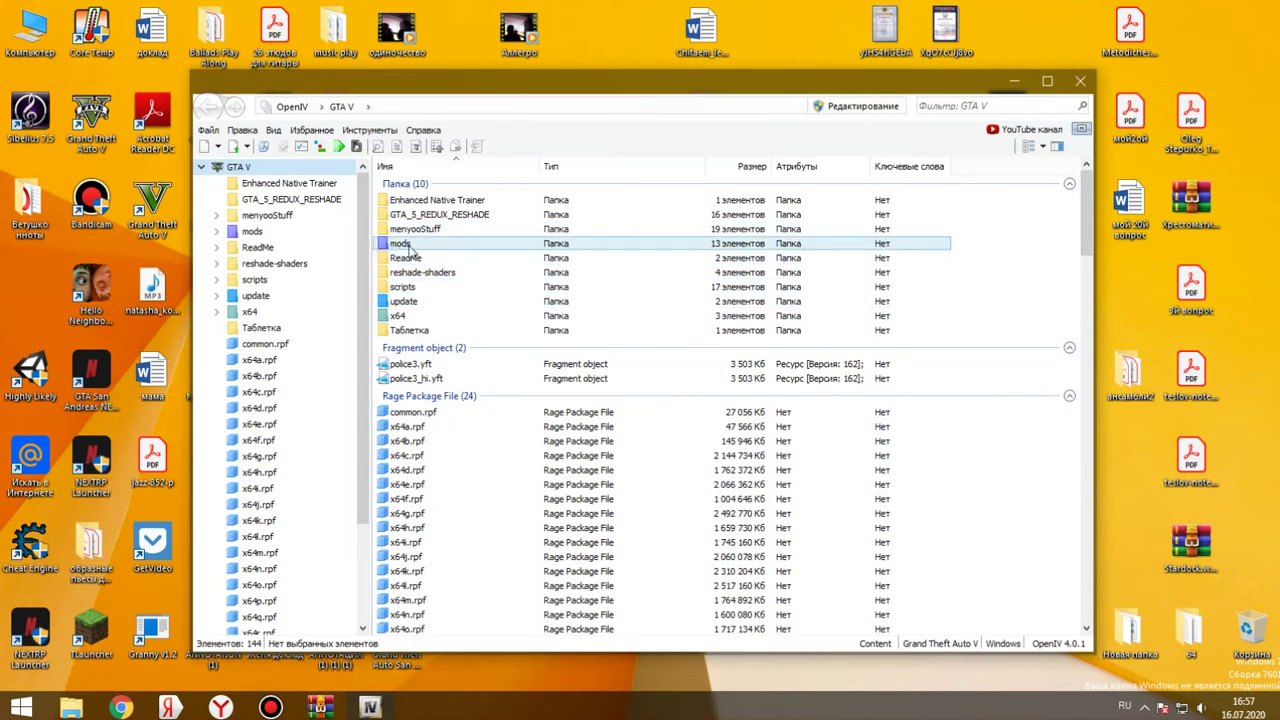
pyautogui.click(434, 248)
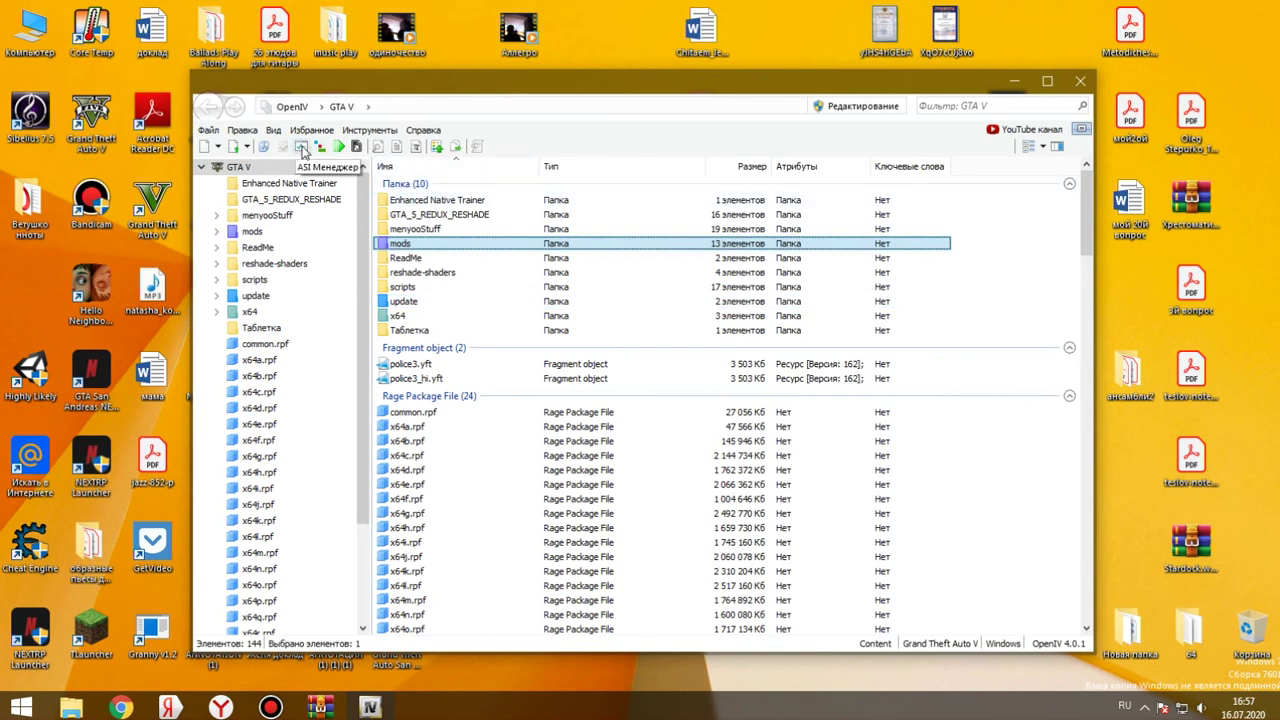
# Open the ASI Manager for GTA V.
pyautogui.click(301, 147)
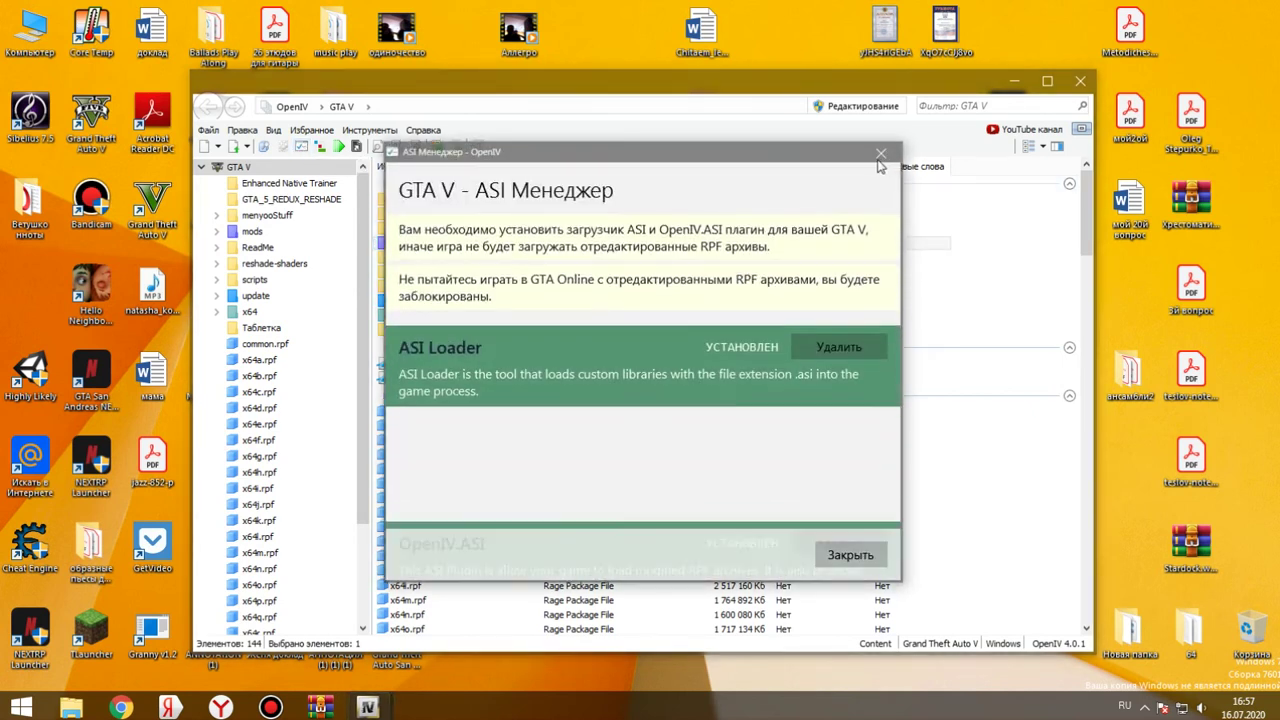
pyautogui.click(880, 156)
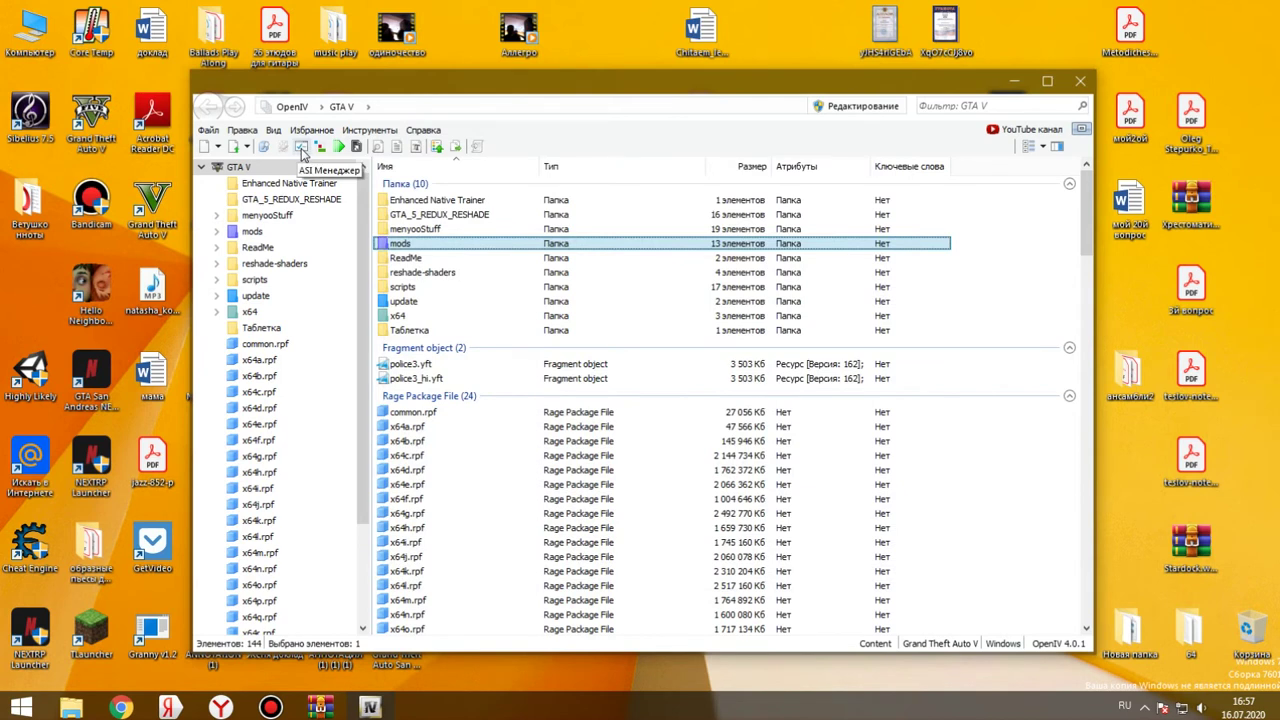
pyautogui.click(369, 130)
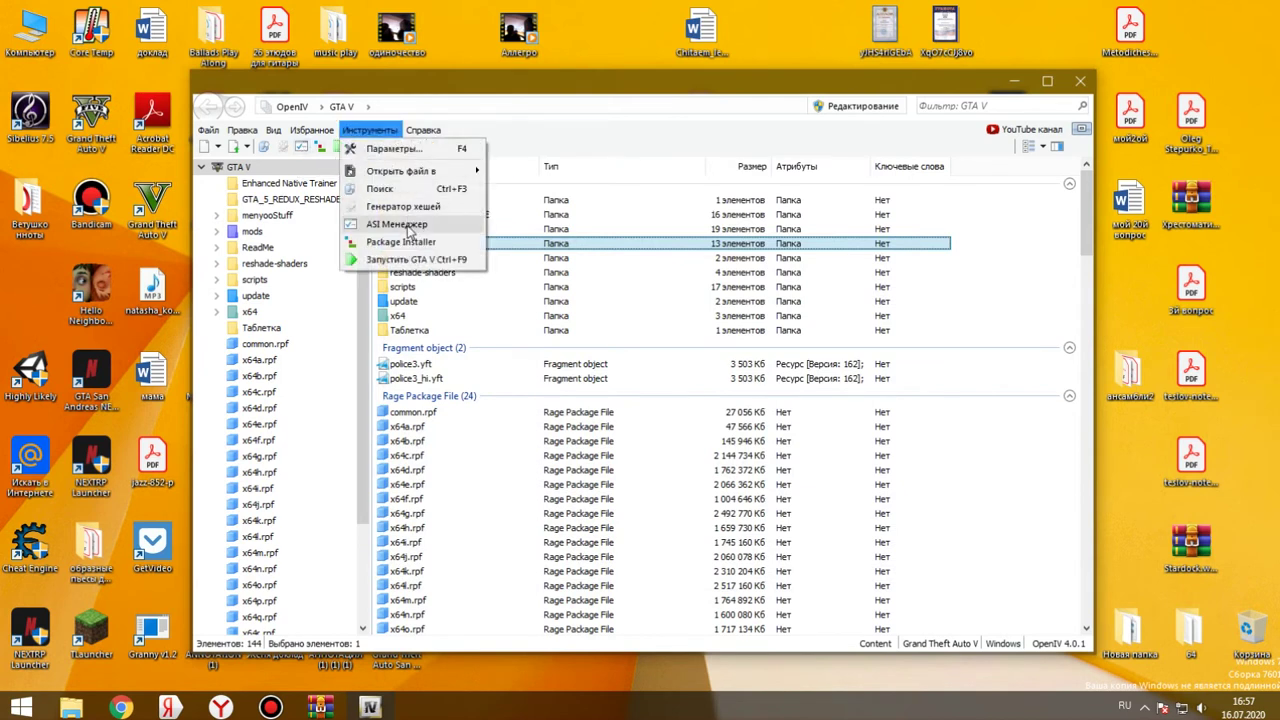
pyautogui.click(395, 228)
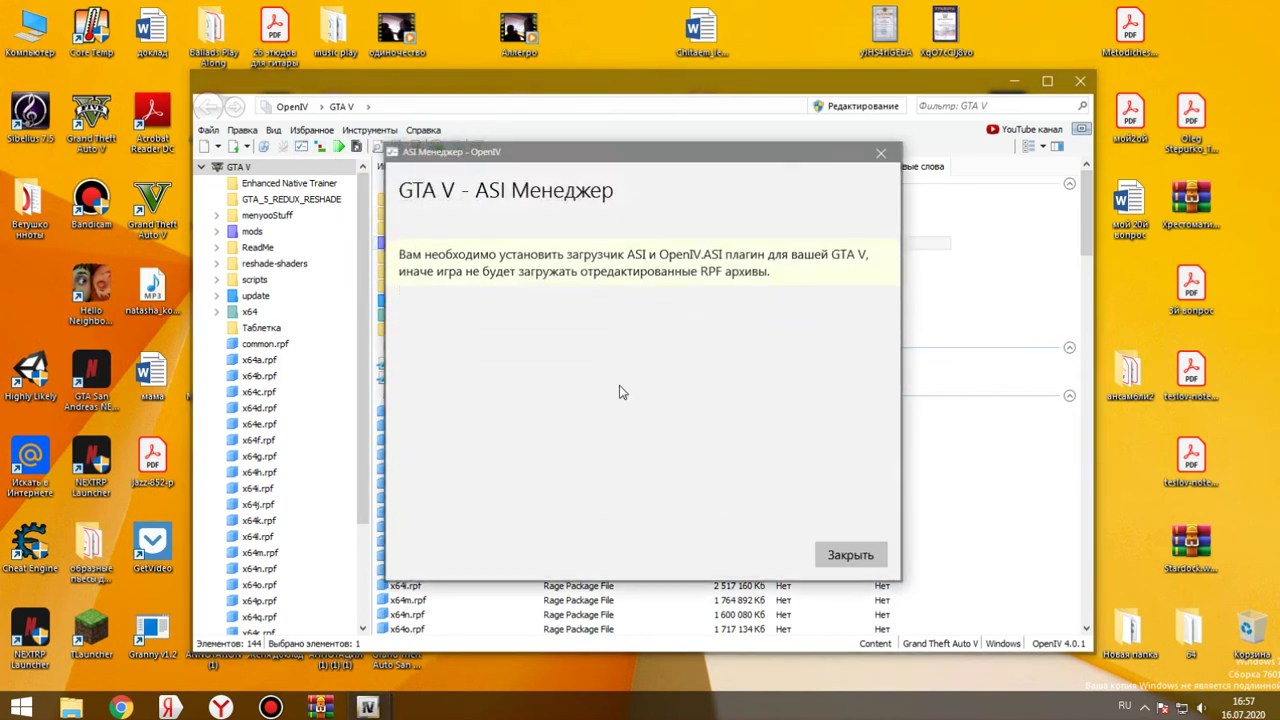
# Remove and reinstall the ASI Loader, OpenIV.ASI and openCamera plugins, and close the ASI Manager.
pyautogui.click(818, 412)
pyautogui.click(820, 497)
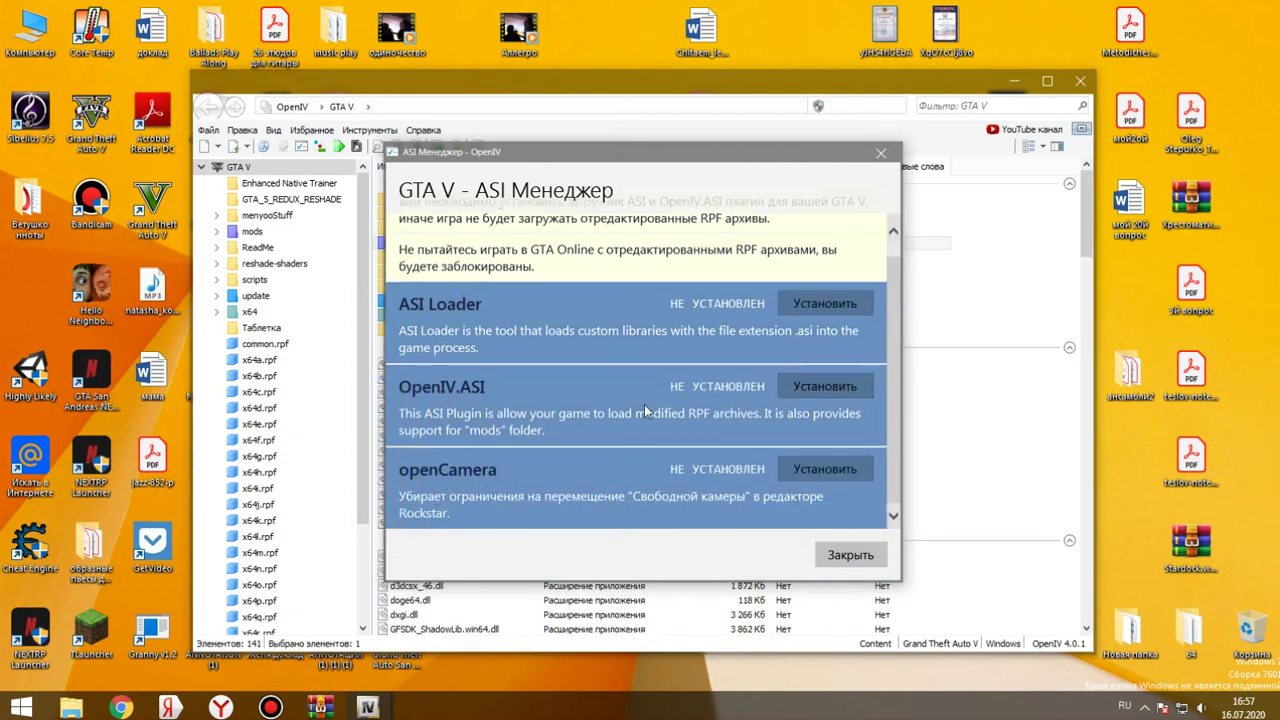
pyautogui.click(814, 309)
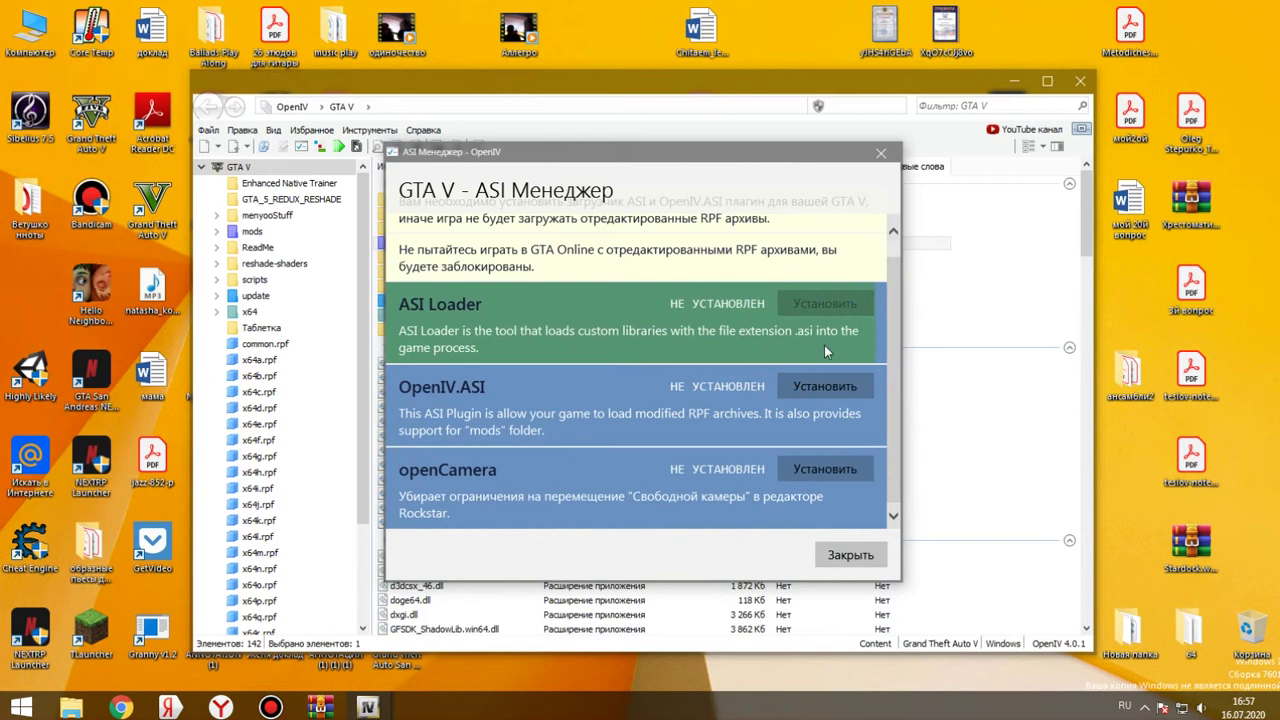
pyautogui.click(806, 386)
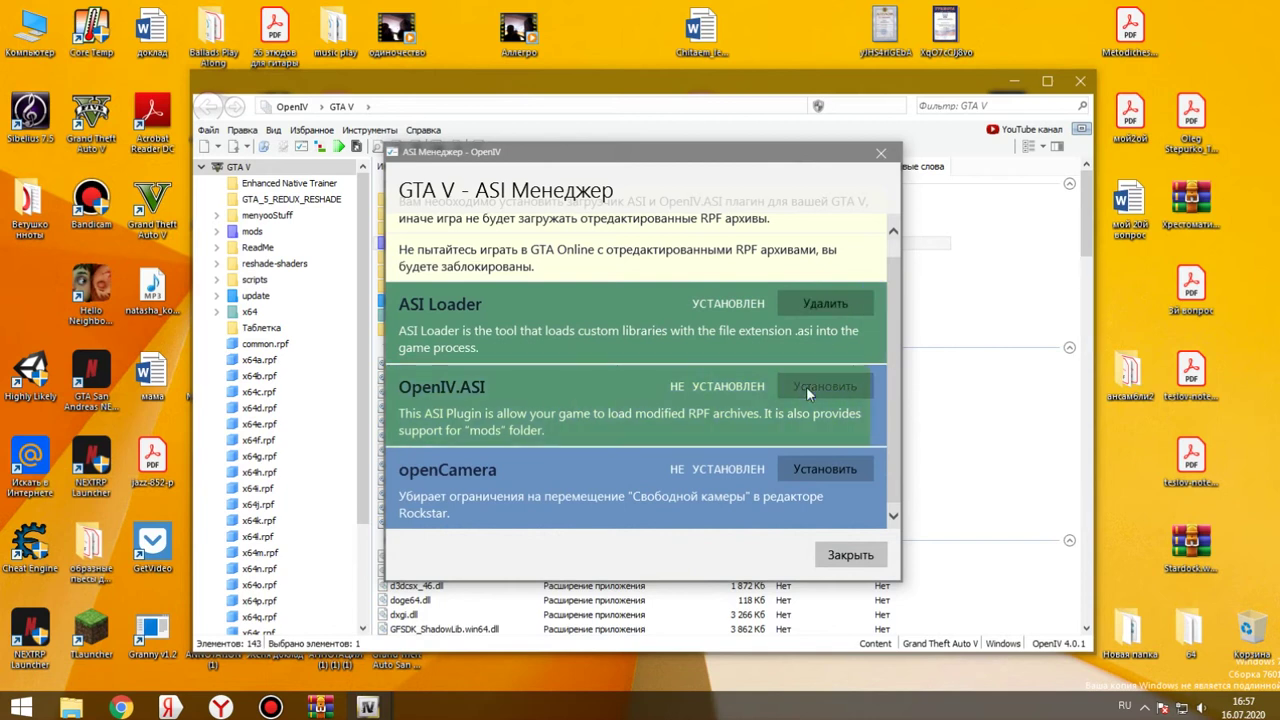
pyautogui.click(826, 469)
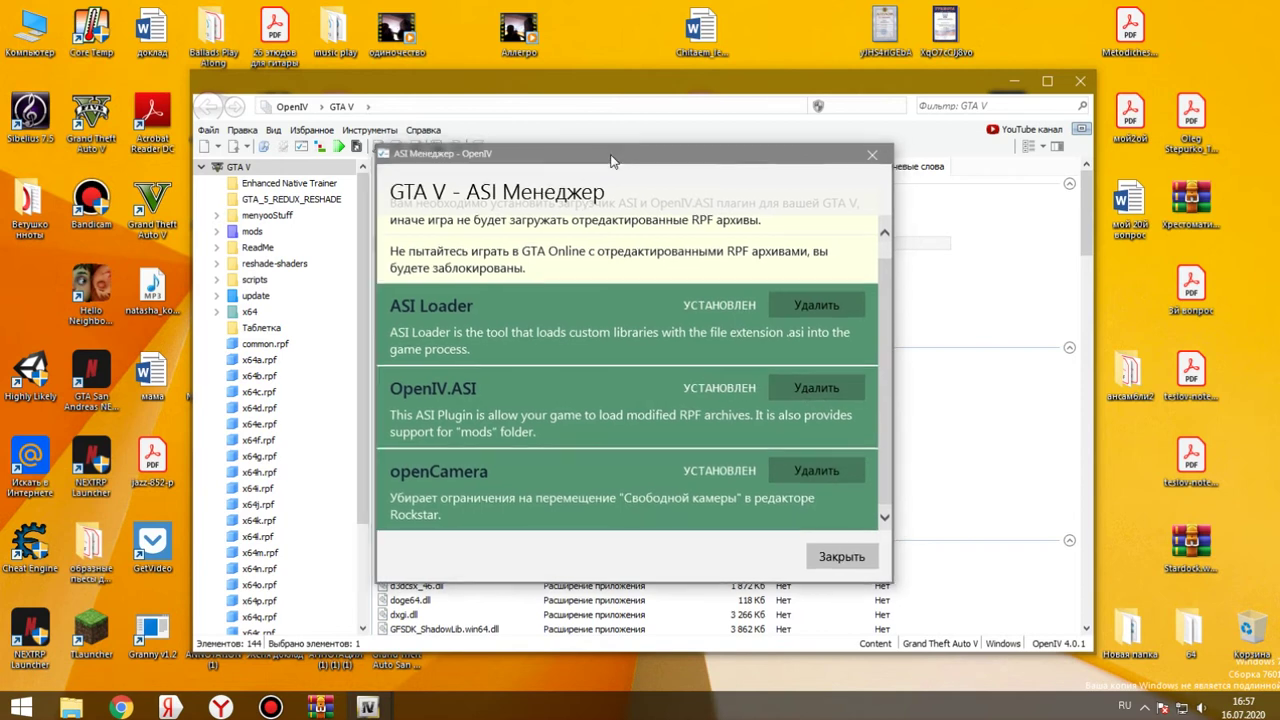
pyautogui.click(842, 557)
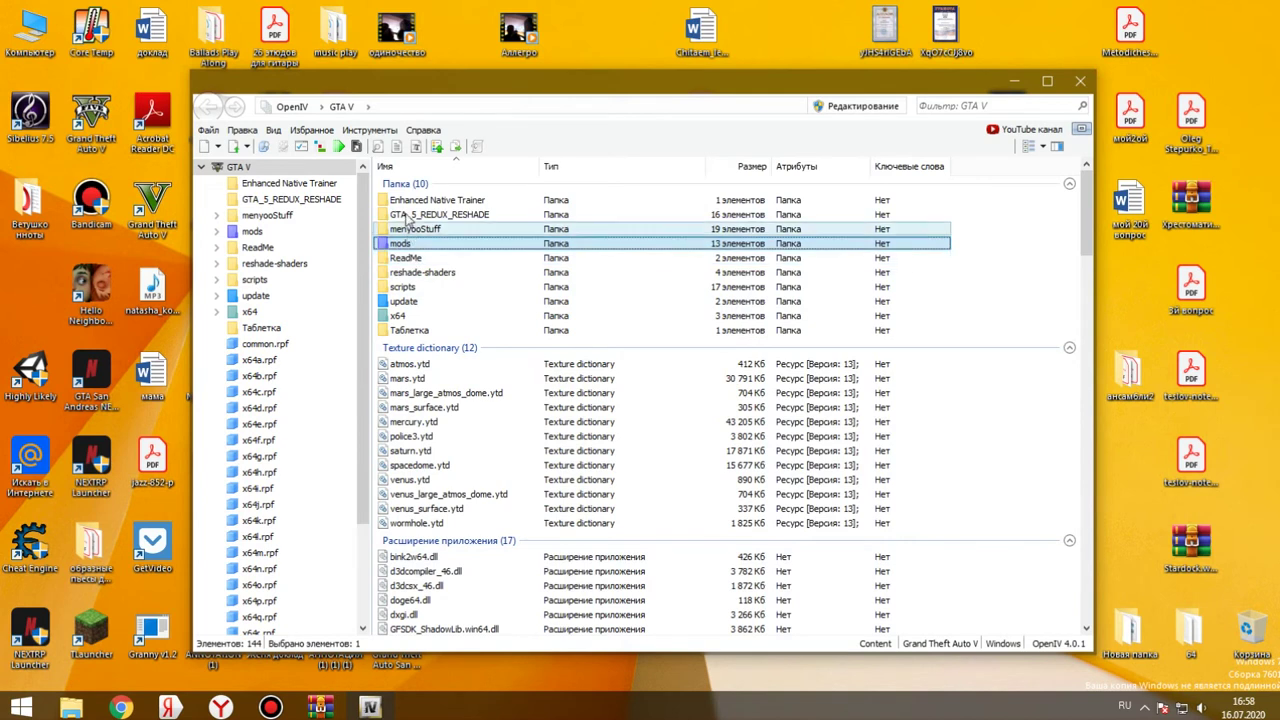
# Start the Package Installer and browse to the OIV packages in the Games folder on drive D.
pyautogui.click(378, 136)
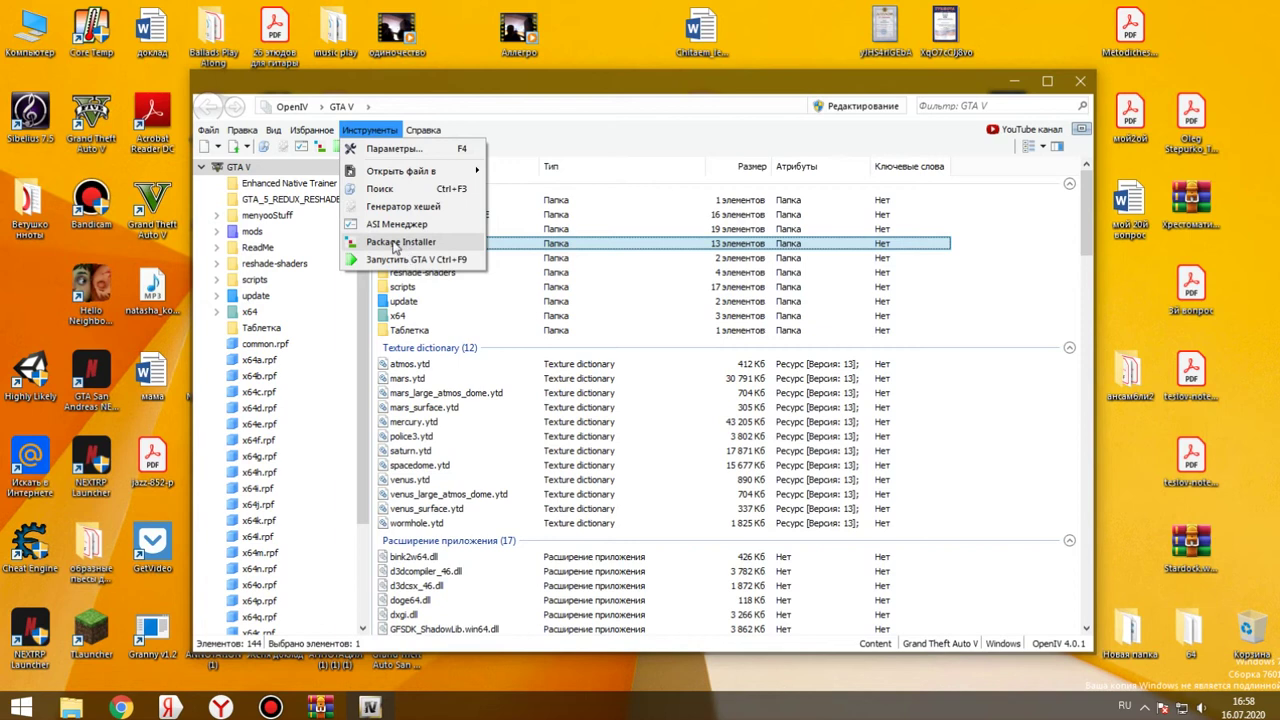
pyautogui.click(398, 243)
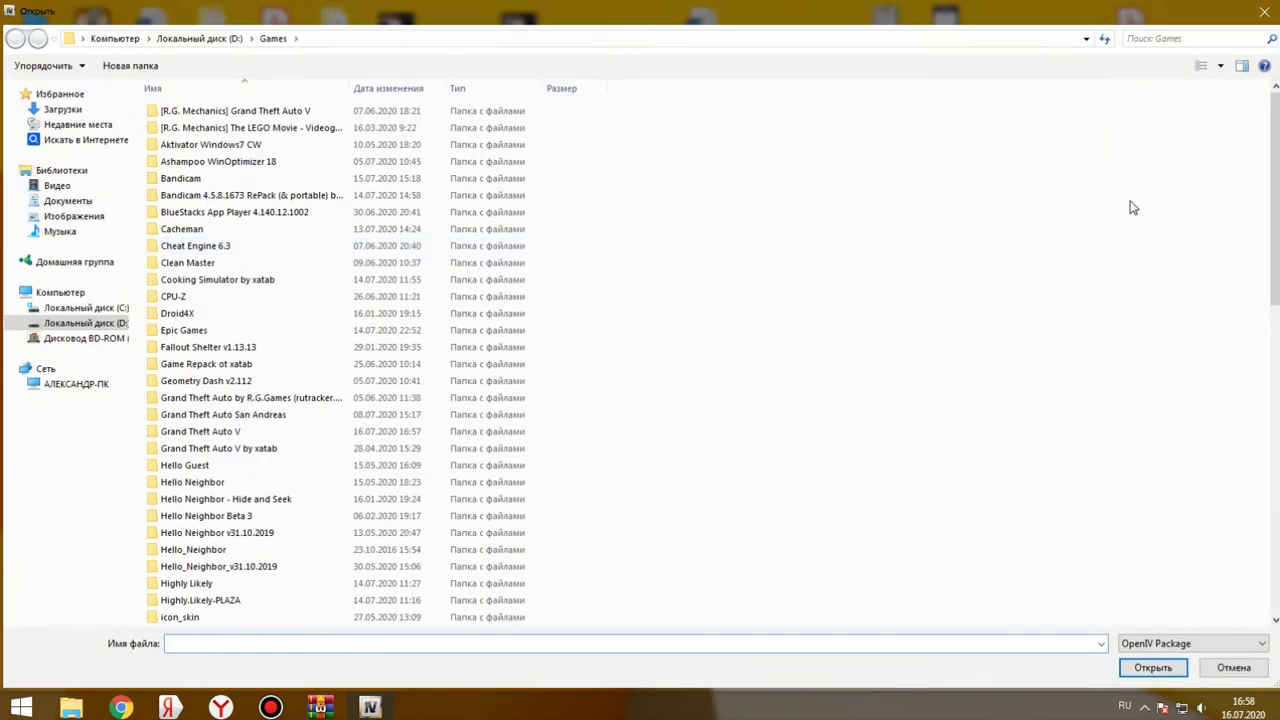
pyautogui.moveTo(1272, 190); pyautogui.dragTo(1268, 510)
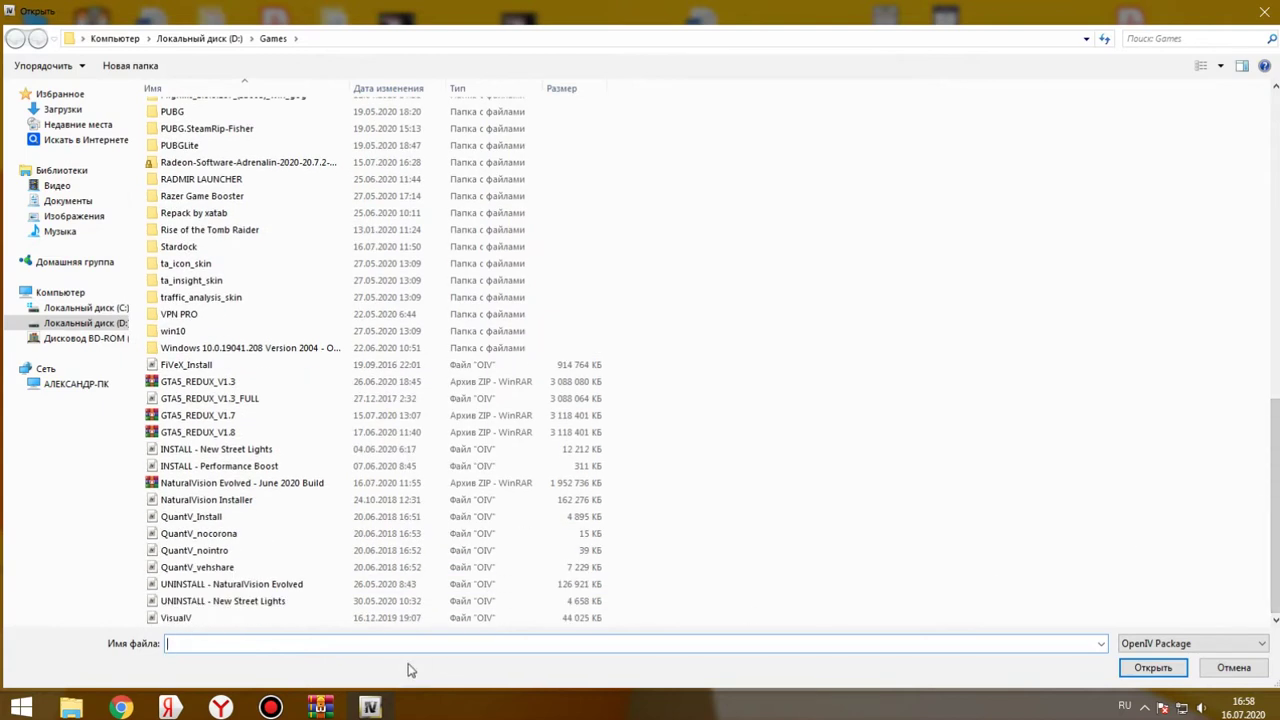
# Examine the GTA5_REDUX OIV file inside the GTA5_REDUX_V1.8.zip archive and close the archive.
pyautogui.click(320, 708)
pyautogui.moveTo(751, 211); pyautogui.dragTo(1272, 209)
pyautogui.click(805, 370)
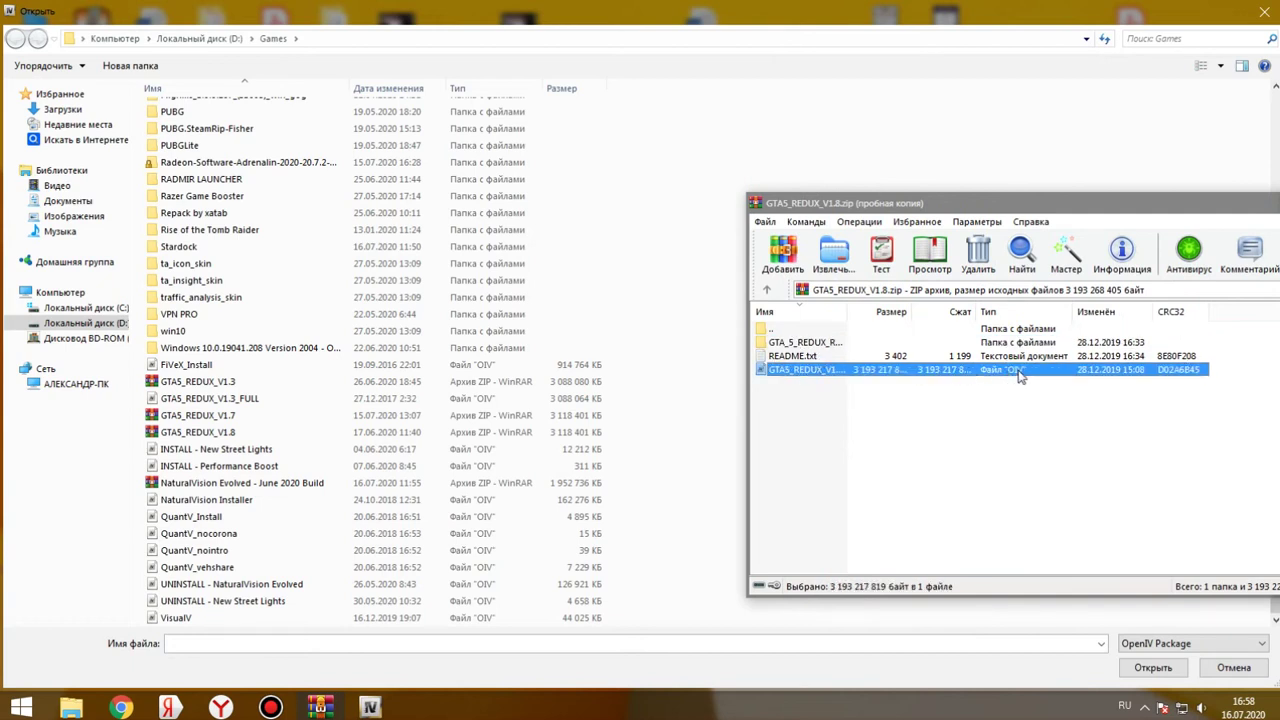
pyautogui.moveTo(872, 378); pyautogui.dragTo(810, 372)
pyautogui.moveTo(1062, 210); pyautogui.dragTo(512, 165)
pyautogui.click(998, 177)
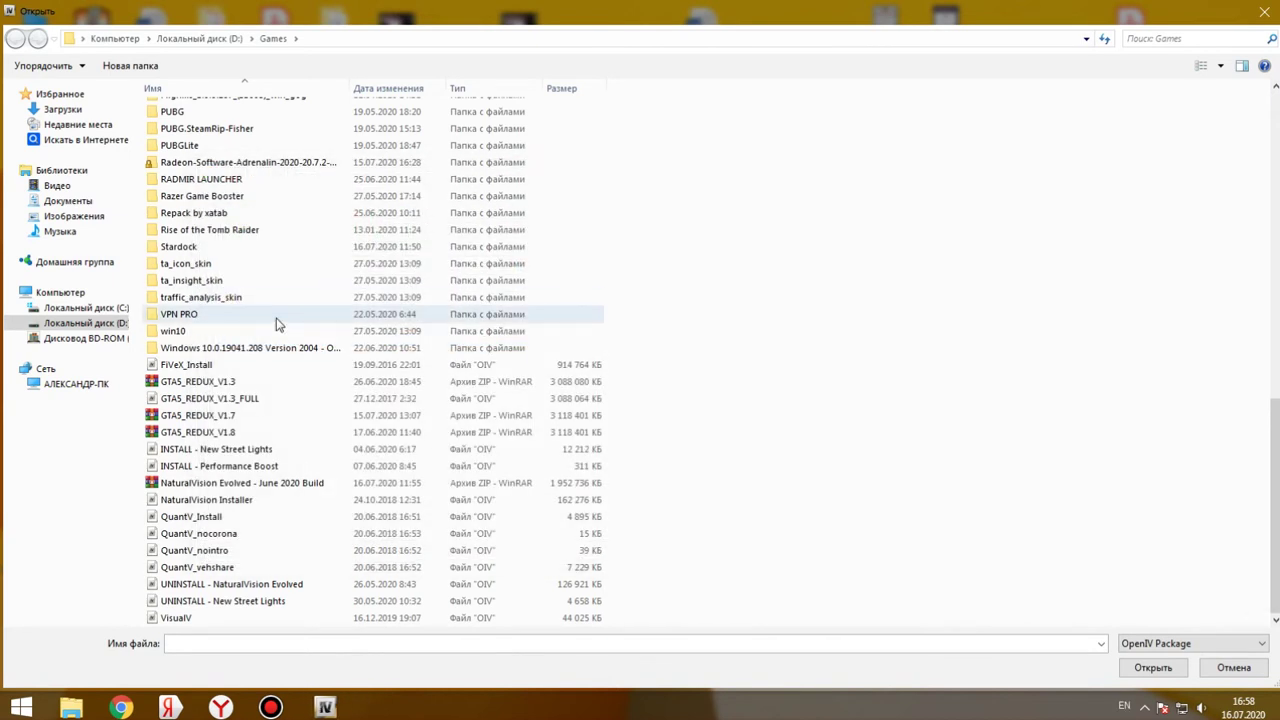
# Load the GTA5_REDUX_V1.3_FULL package into the Package Installer.
pyautogui.click(184, 402)
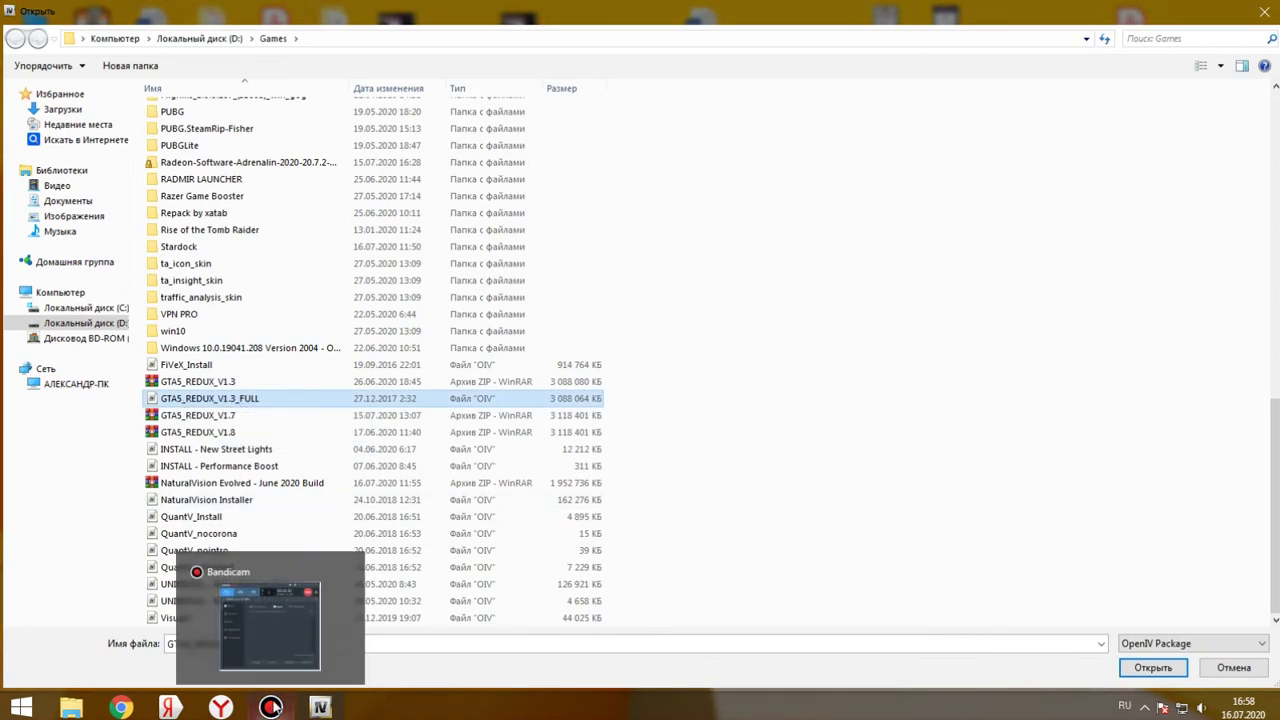
pyautogui.moveTo(333, 708)
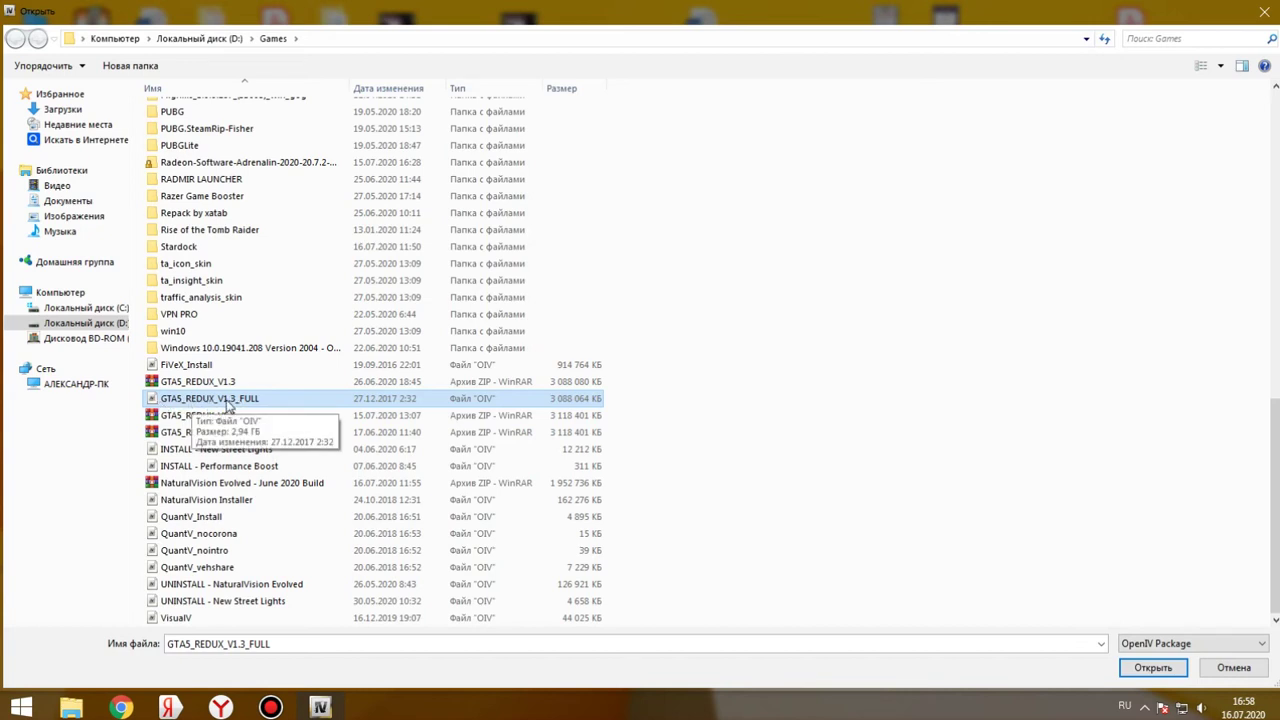
pyautogui.click(1151, 670)
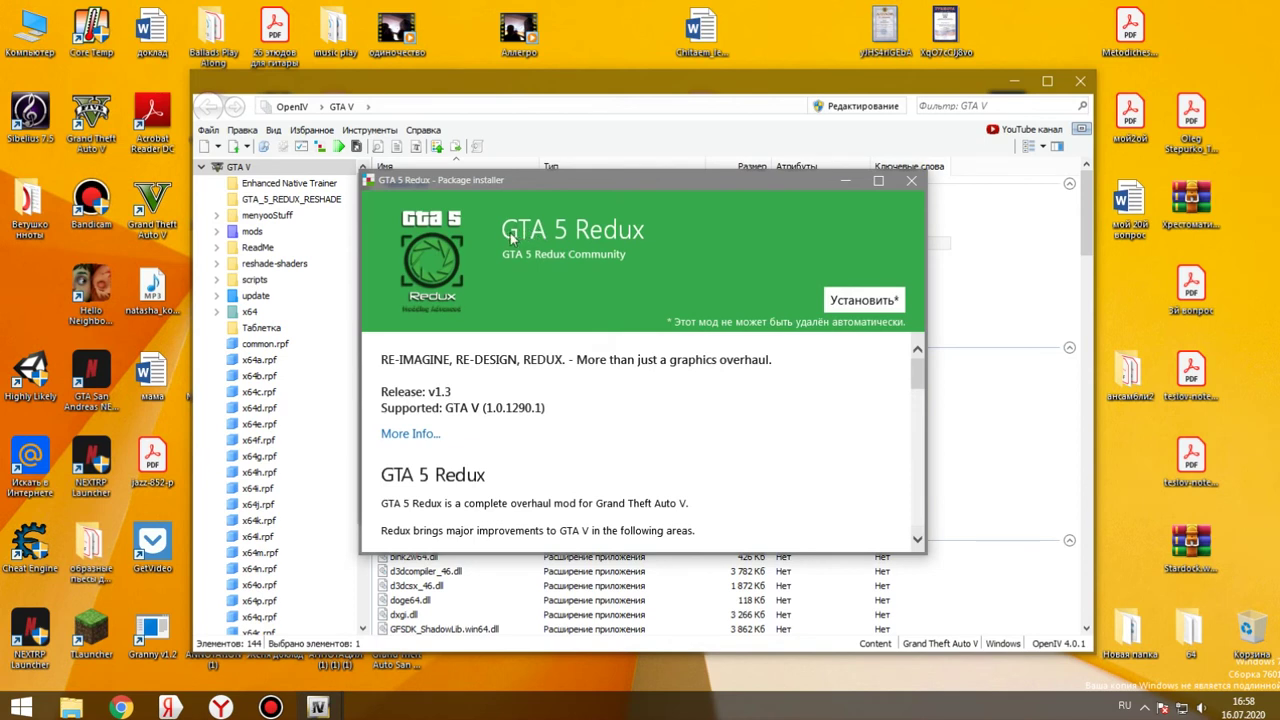
# Start installing GTA 5 Redux with the "mods" folder as the install location, checking the free space on the local disks on the way.
pyautogui.click(846, 302)
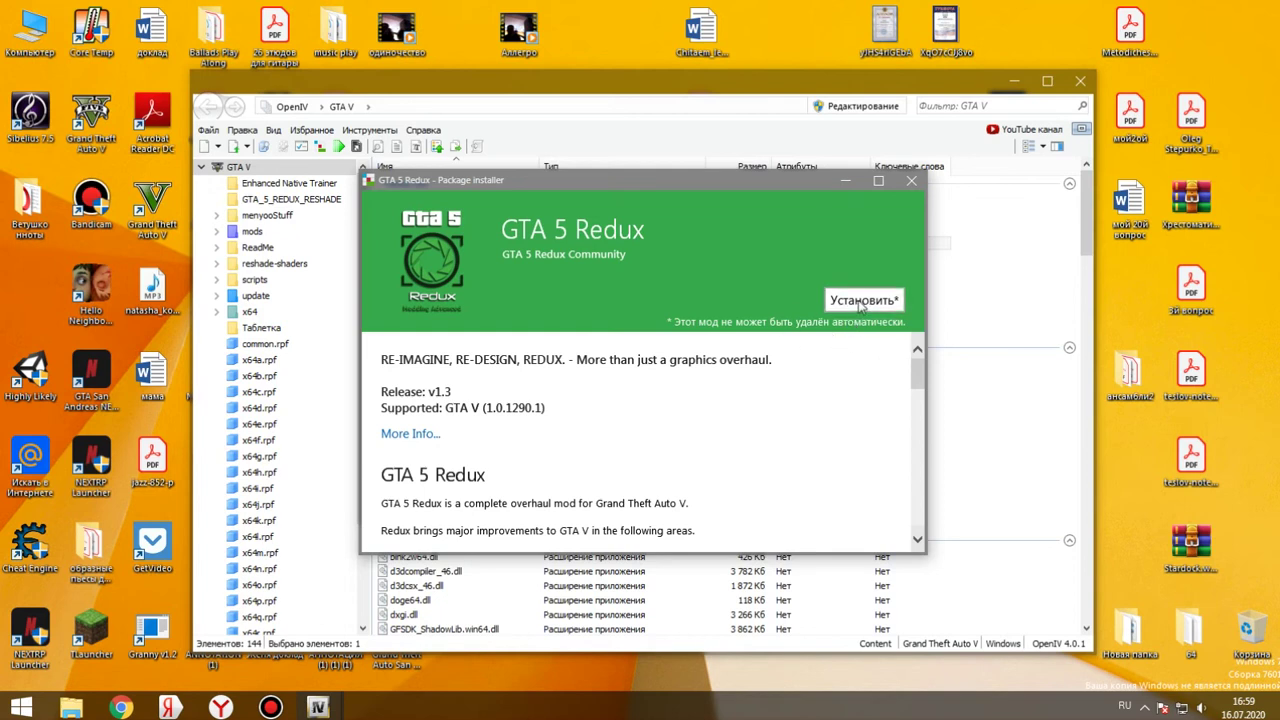
pyautogui.click(860, 302)
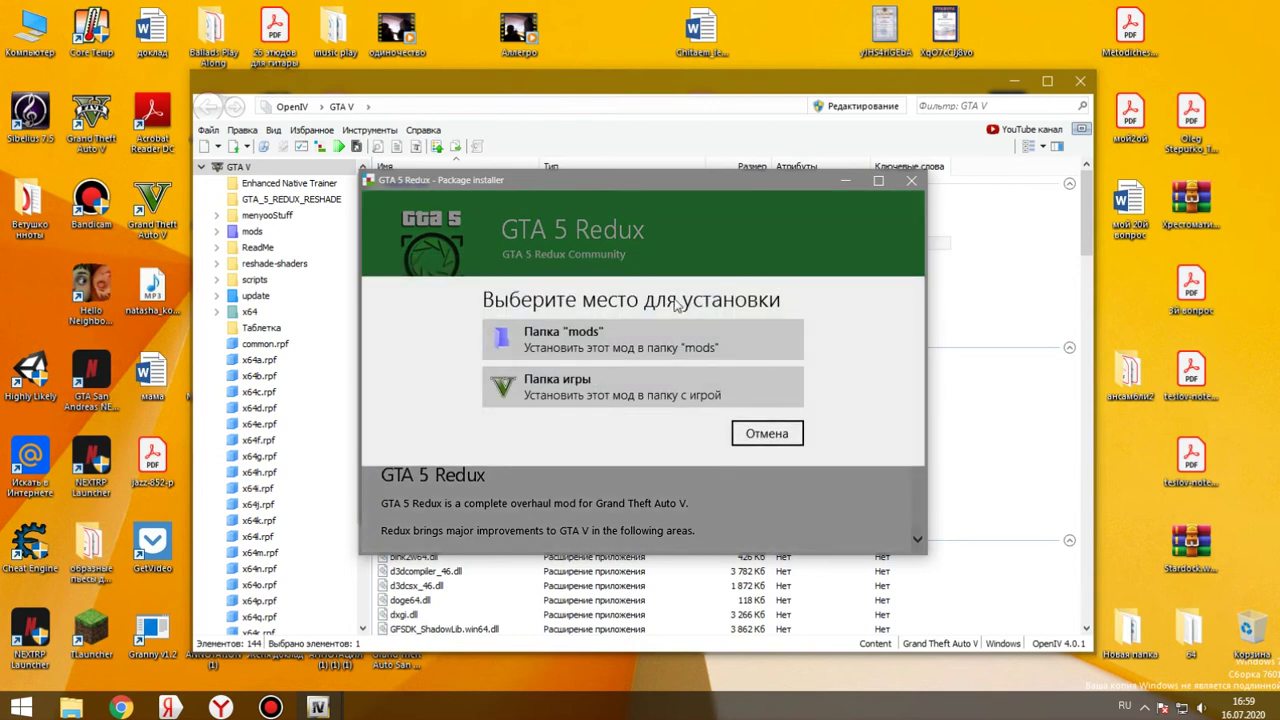
pyautogui.click(581, 341)
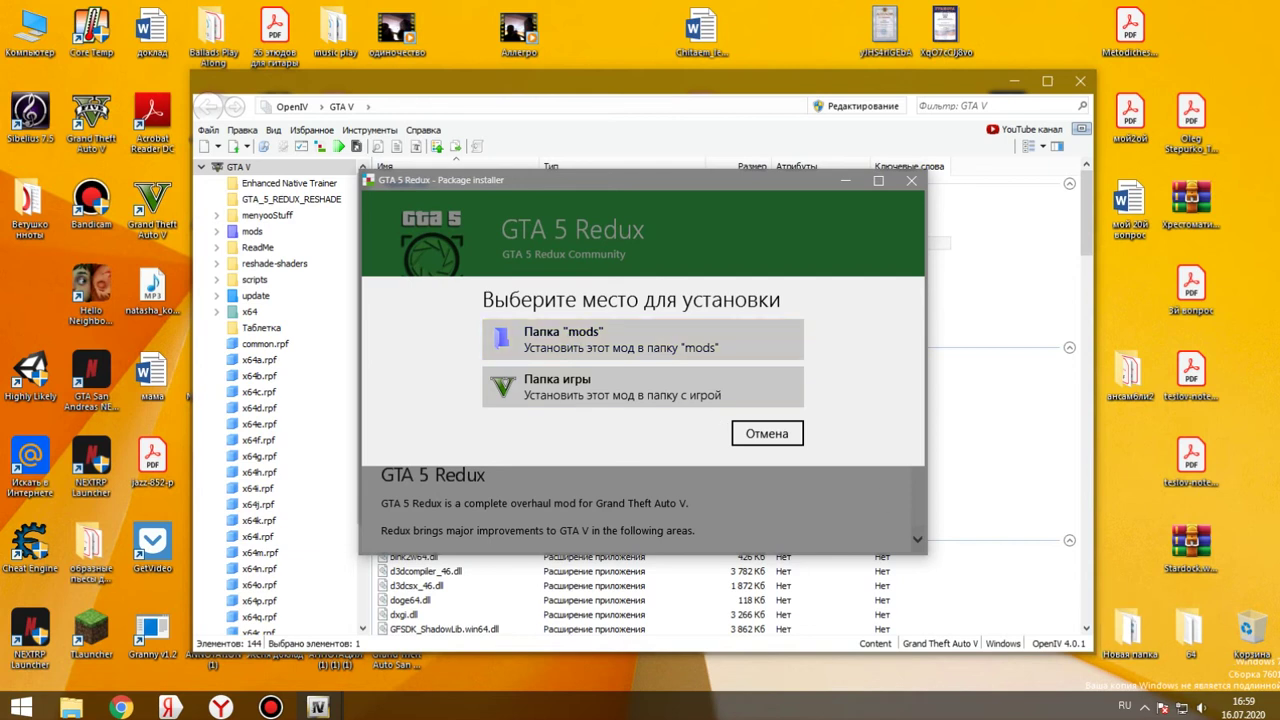
pyautogui.doubleClick(12, 38)
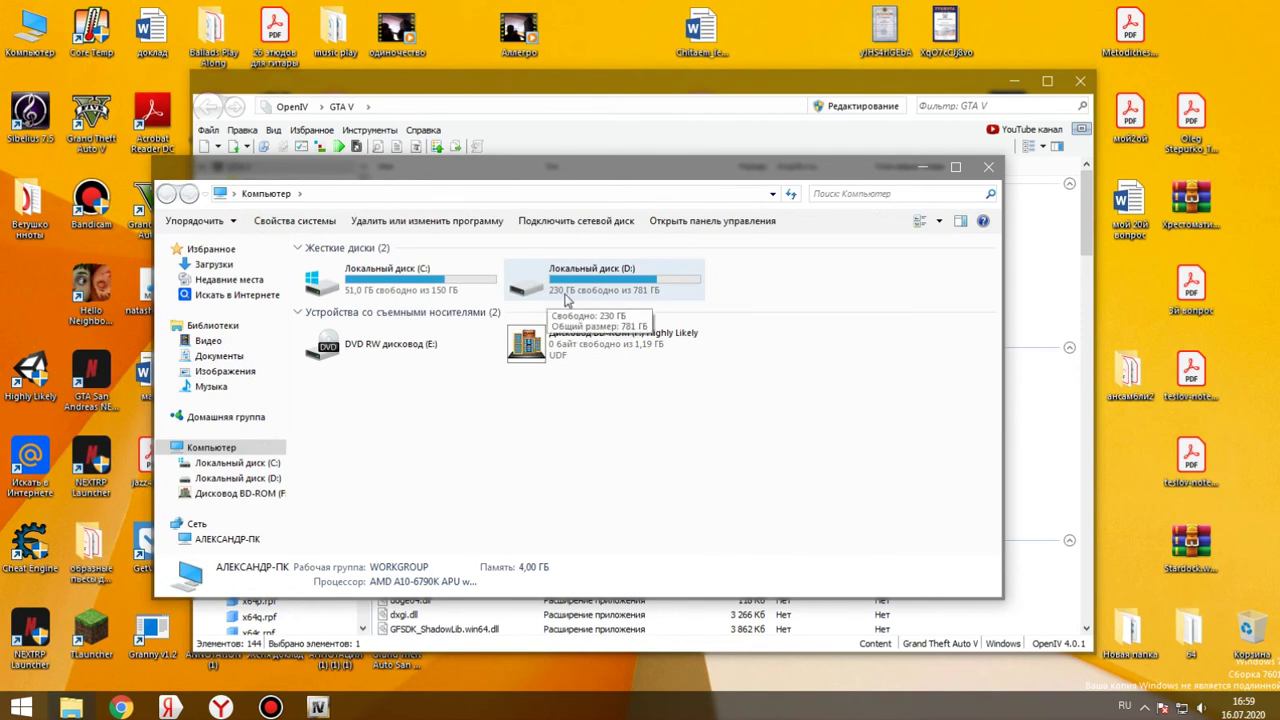
pyautogui.click(989, 168)
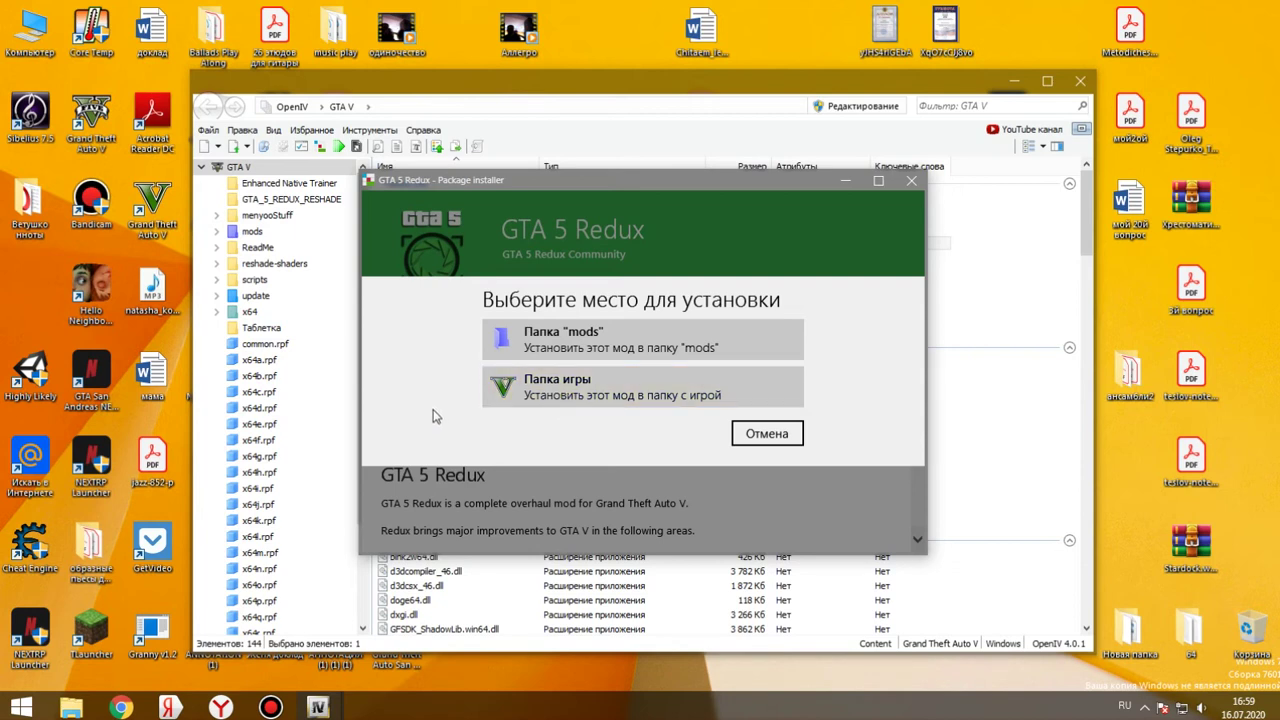
pyautogui.click(598, 346)
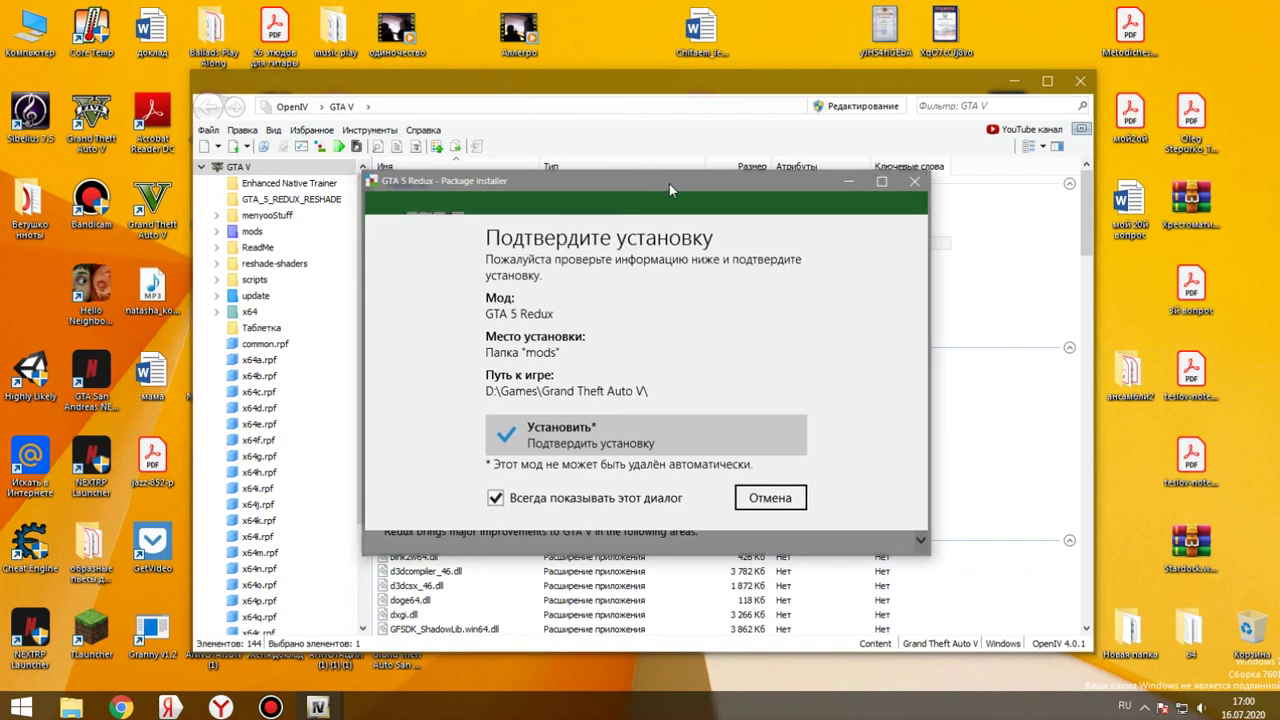
# Cancel the GTA 5 Redux installation and close both the package installer and OpenIV.
pyautogui.moveTo(669, 183); pyautogui.dragTo(652, 185)
pyautogui.click(752, 500)
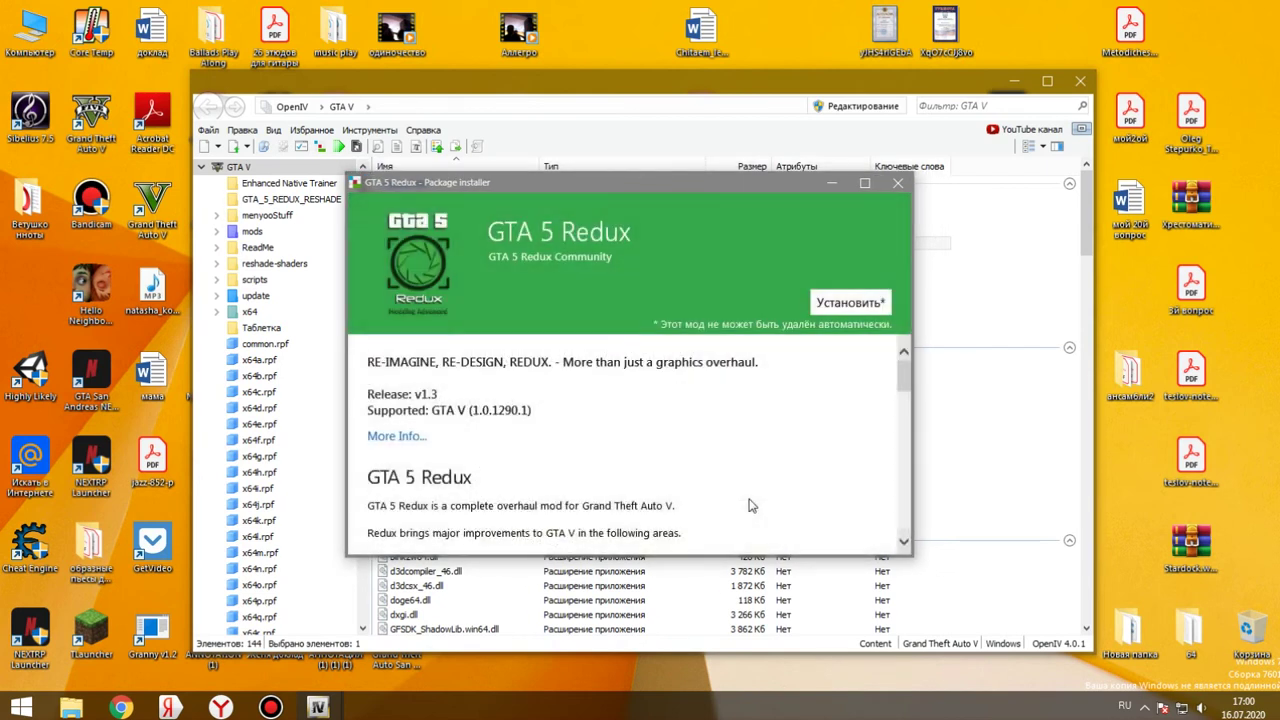
pyautogui.click(897, 183)
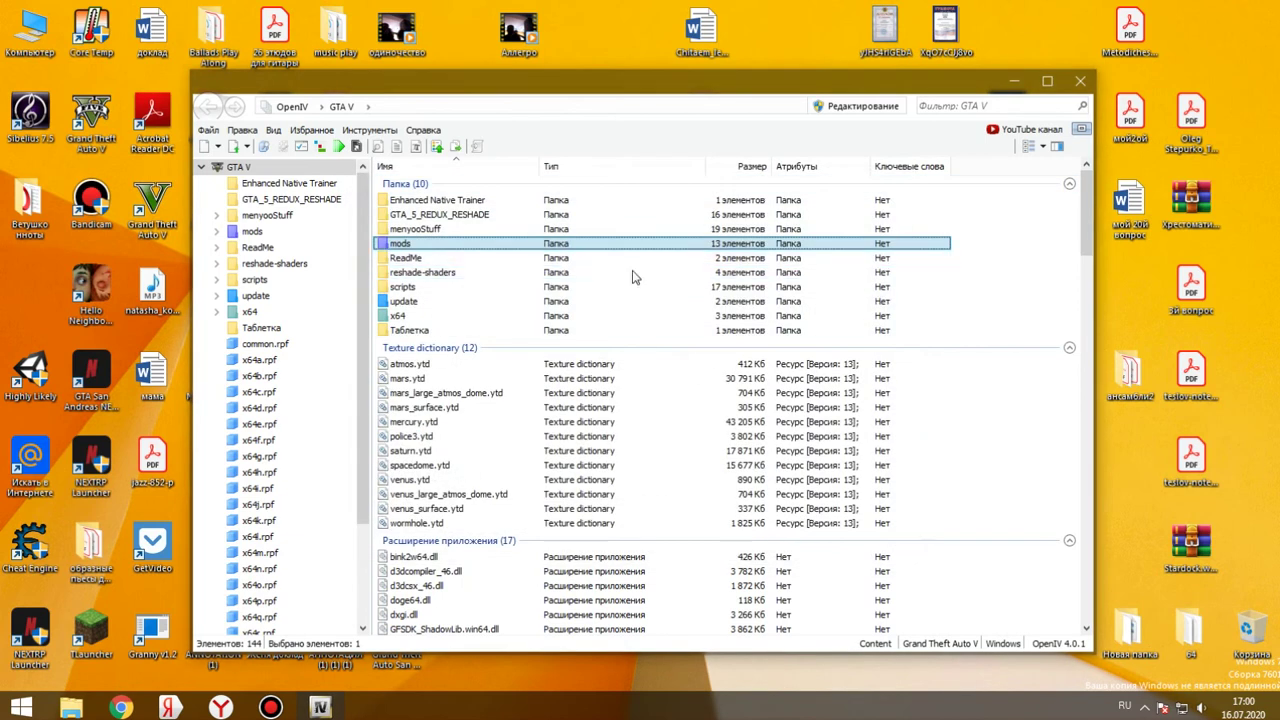
pyautogui.click(1083, 83)
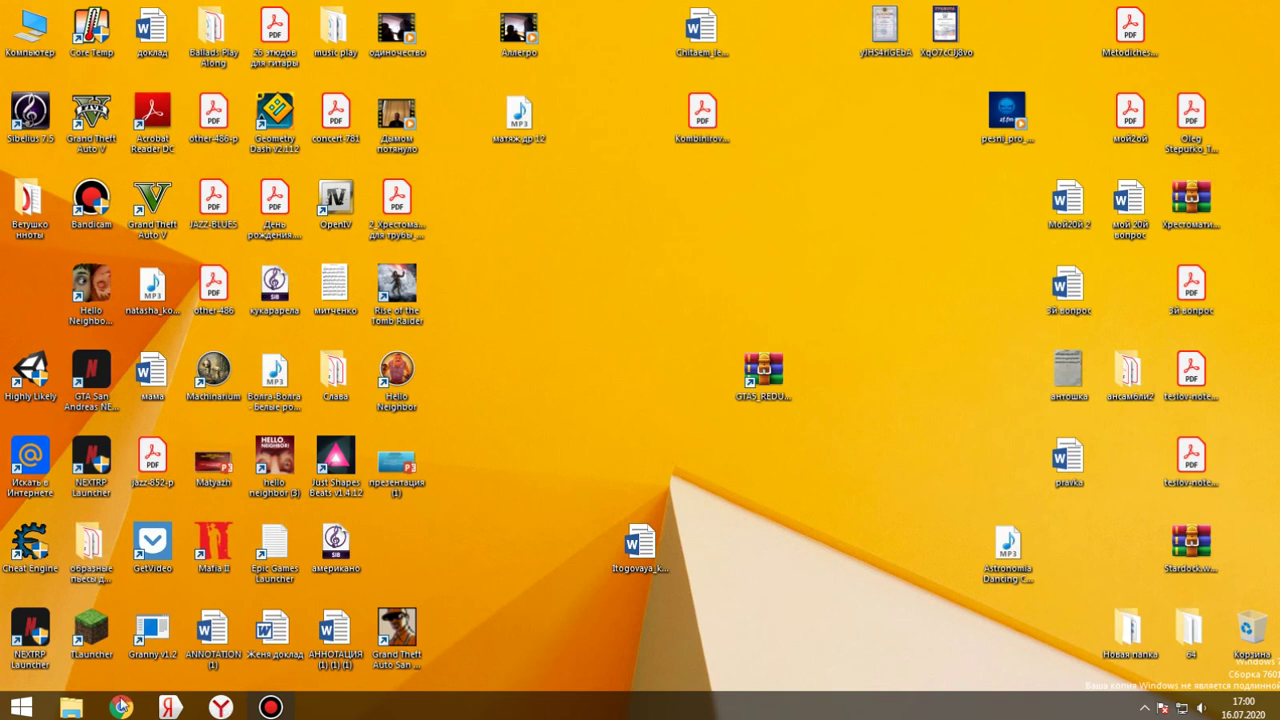
# Switch to Chrome and open the Yandex home page in a new tab, closing the original tab.
pyautogui.click(118, 706)
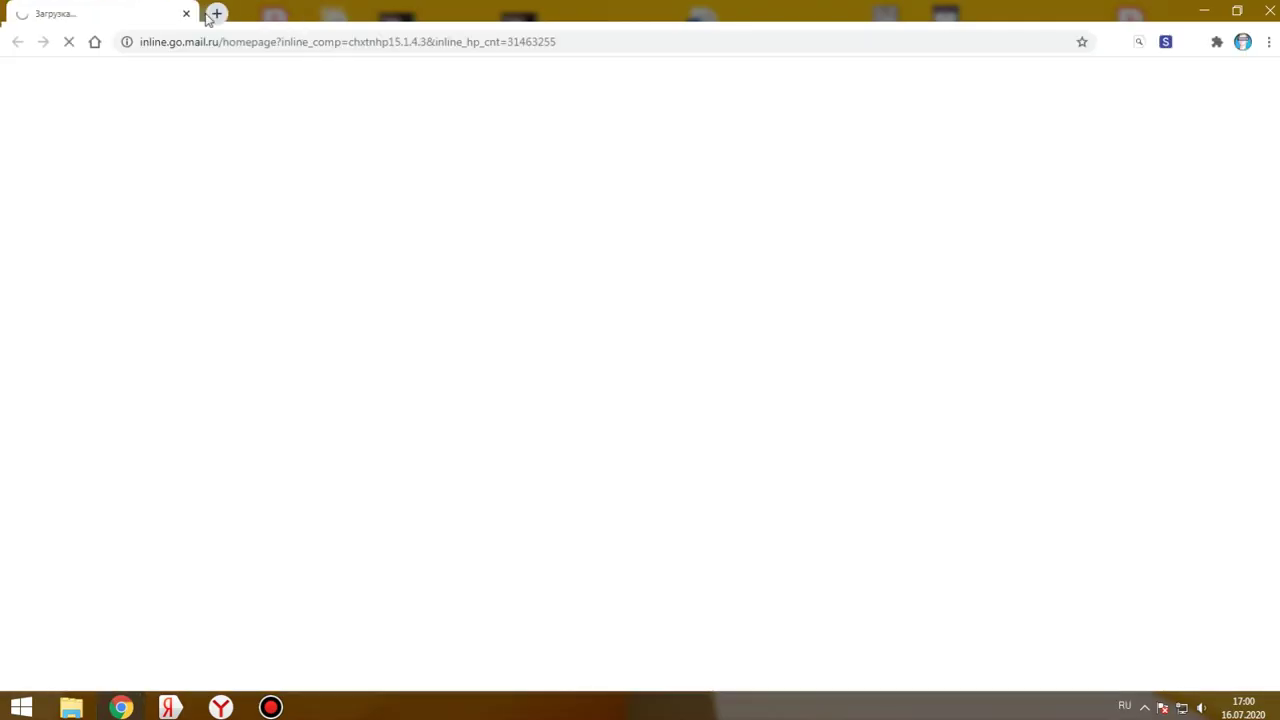
pyautogui.click(212, 14)
pyautogui.click(186, 13)
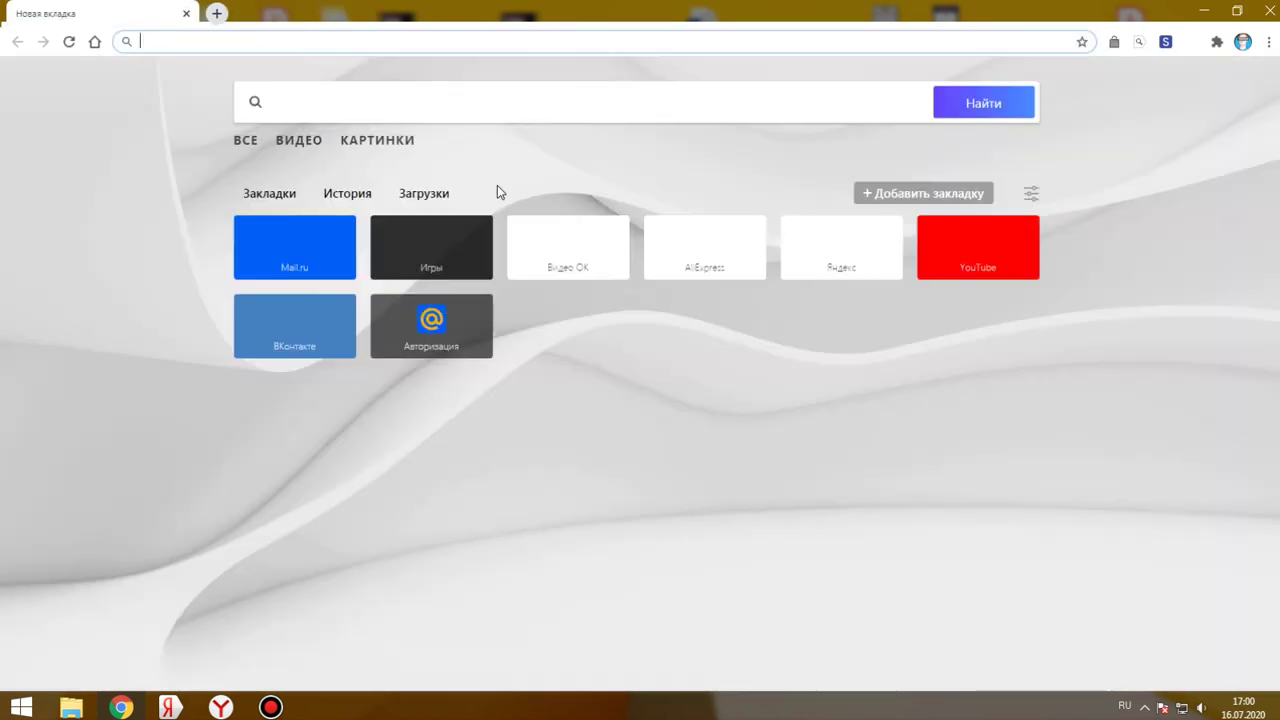
pyautogui.click(866, 268)
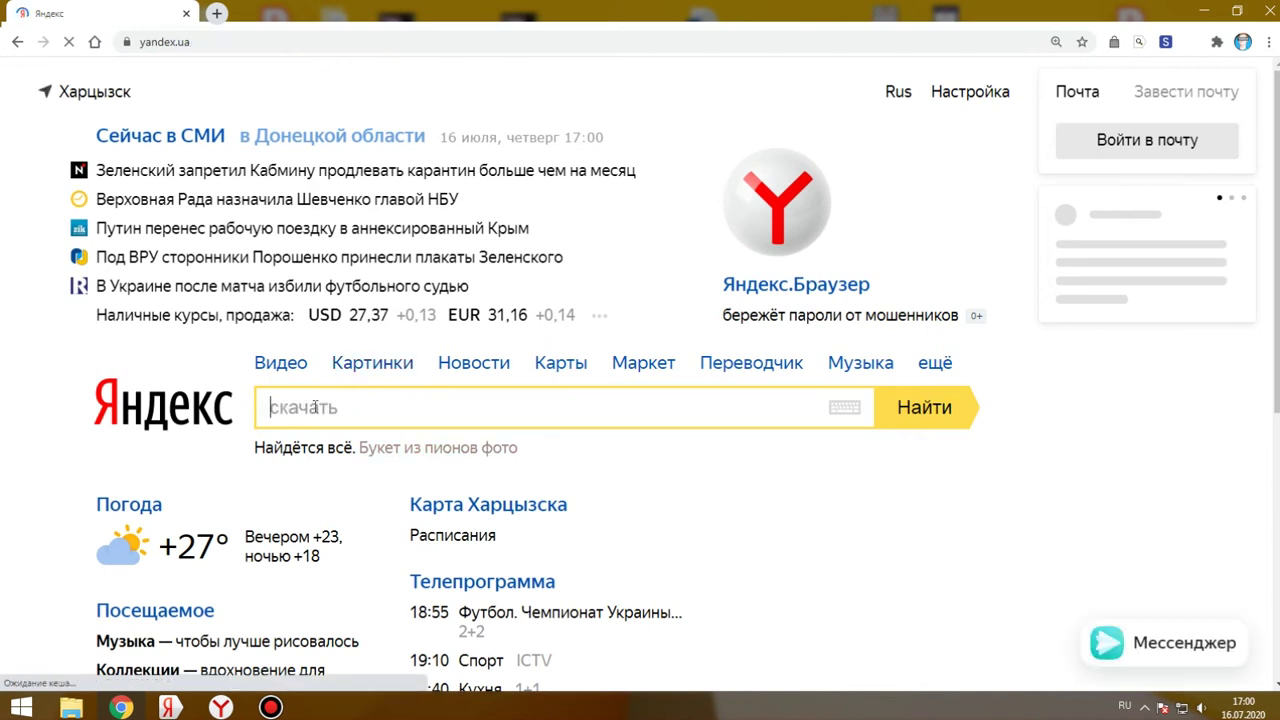
# Search Yandex for "скачать gameconfig" and dismiss the site notification.
pyautogui.write('скачать ')
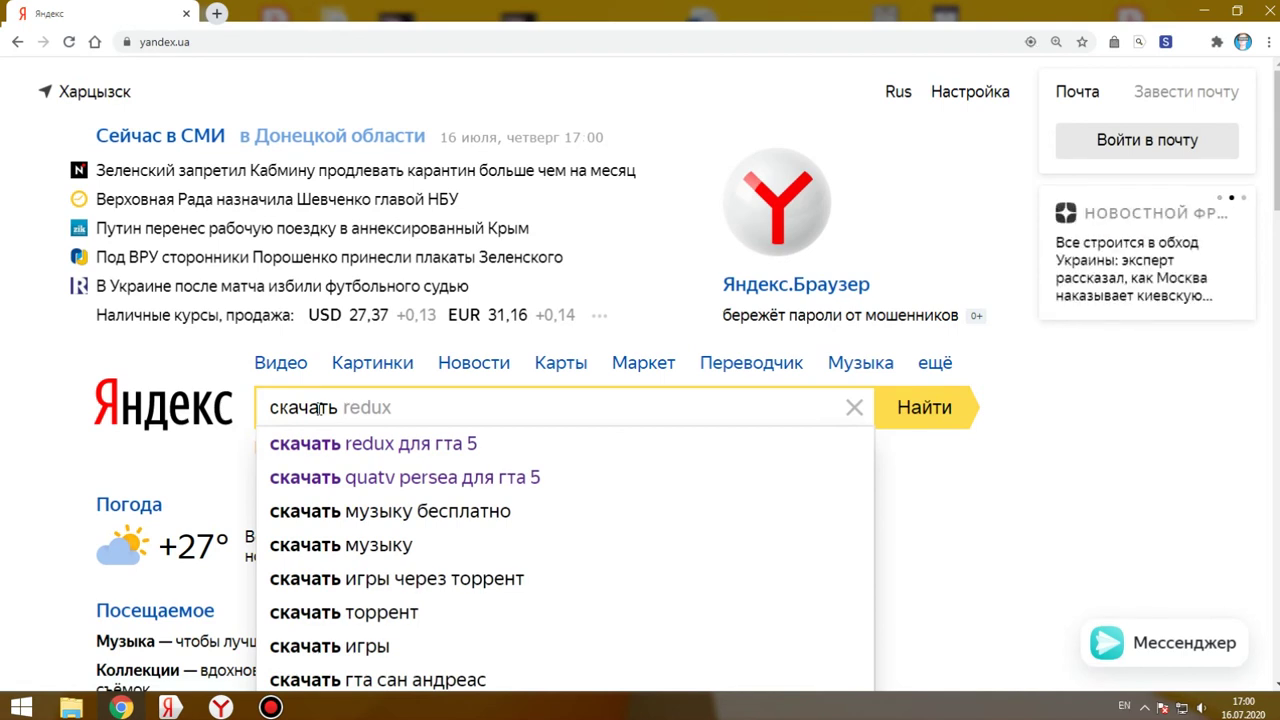
pyautogui.write('ga')
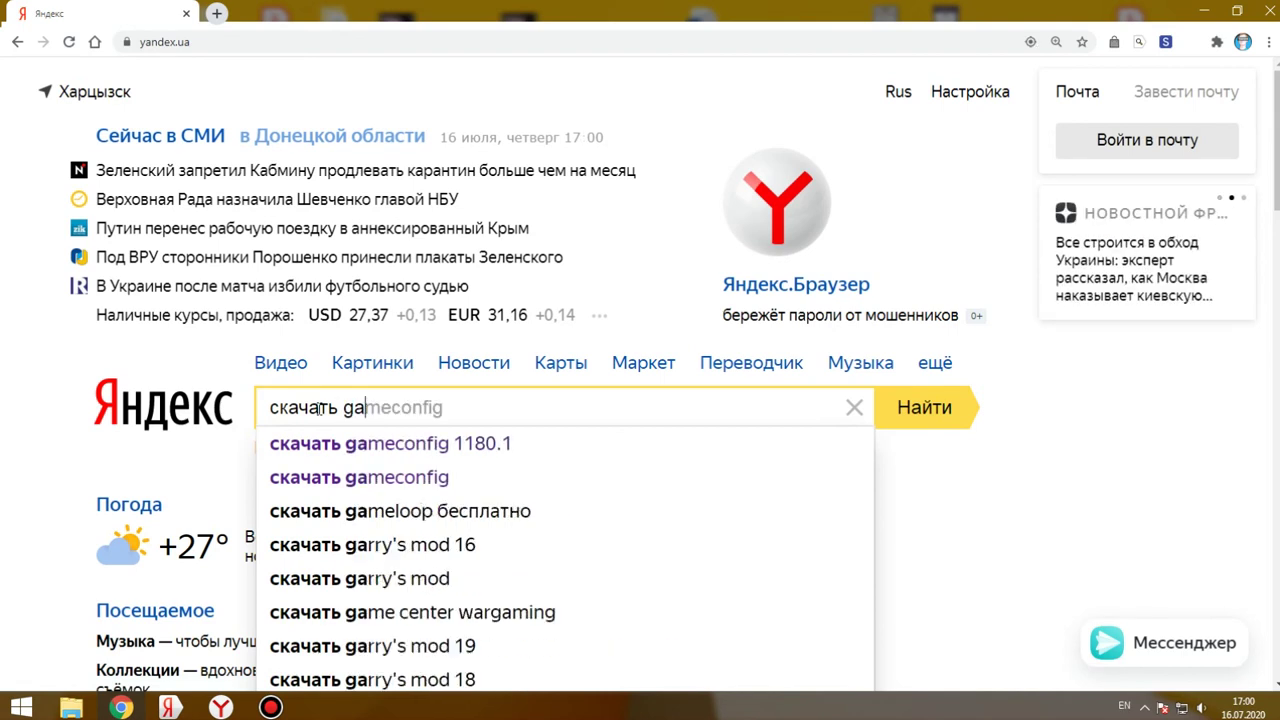
pyautogui.write('mecon')
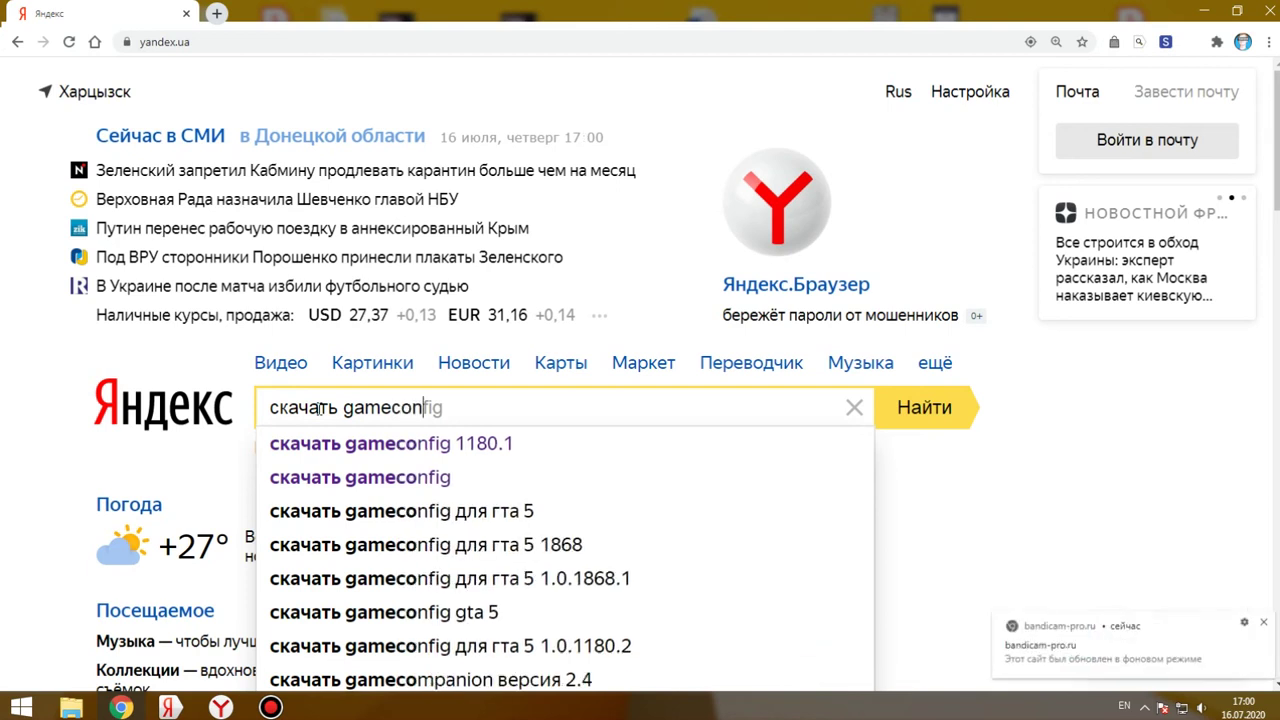
pyautogui.write('fig')
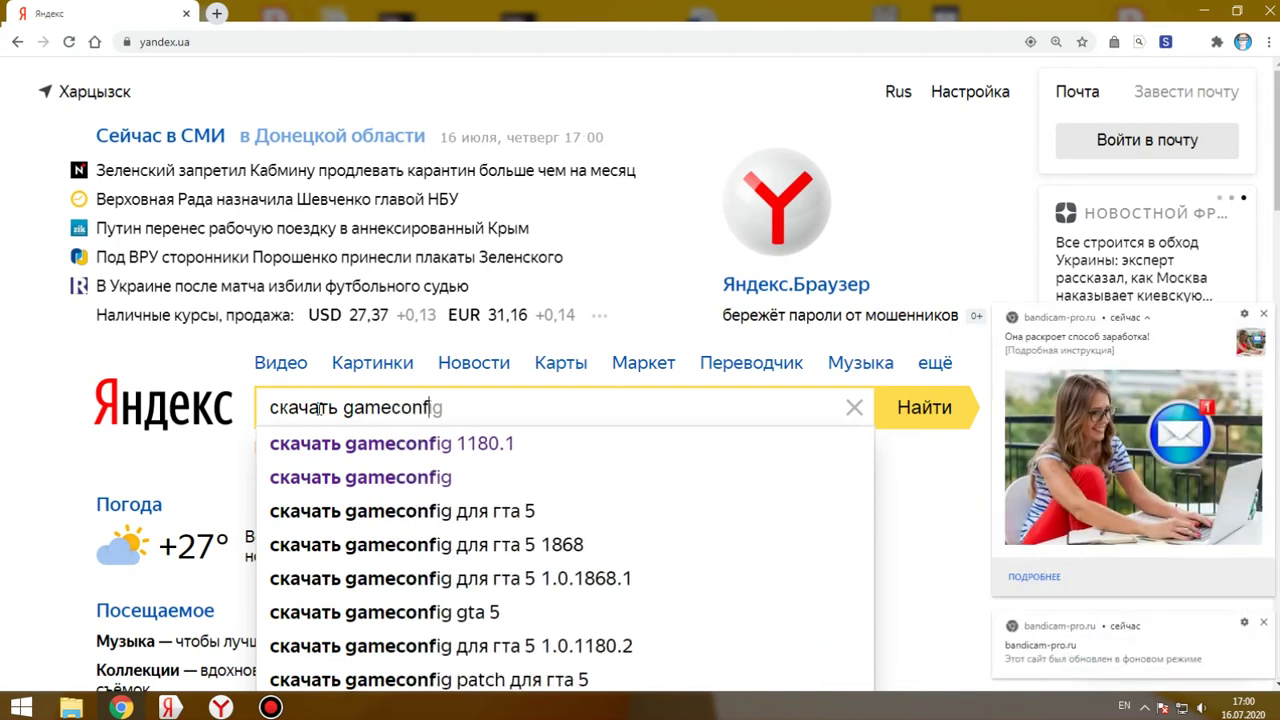
pyautogui.click(1264, 623)
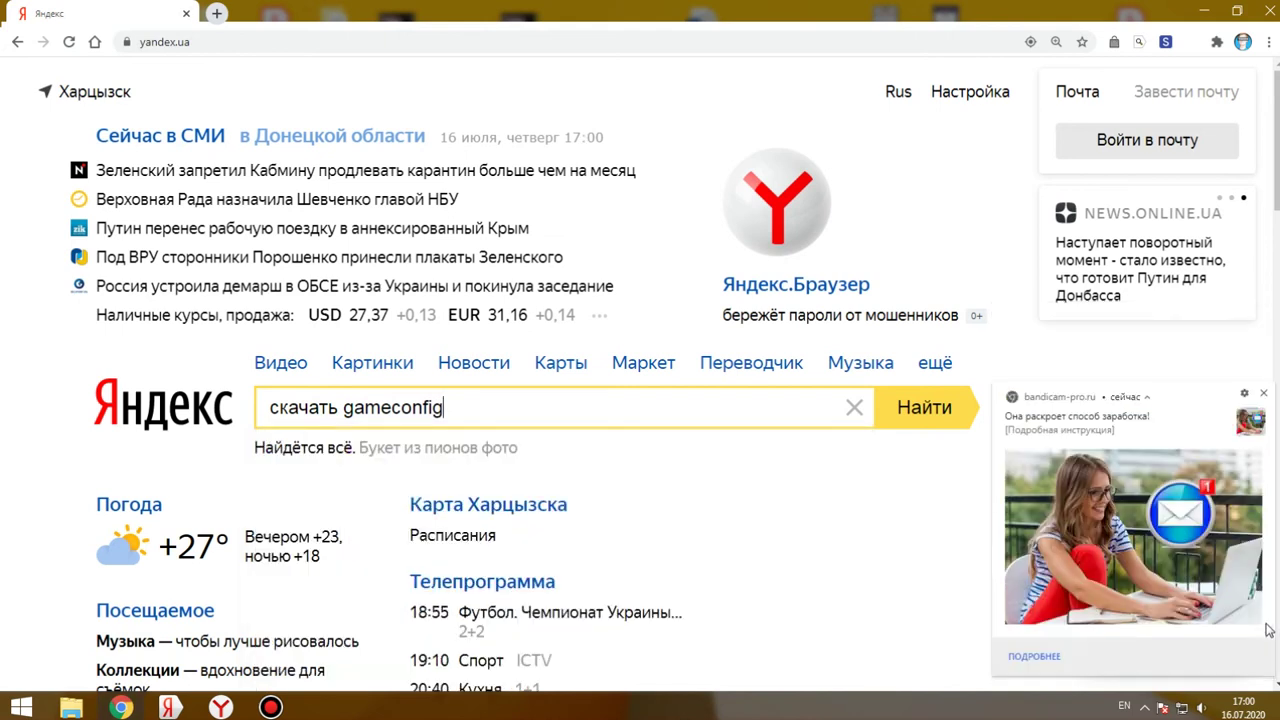
pyautogui.click(617, 410)
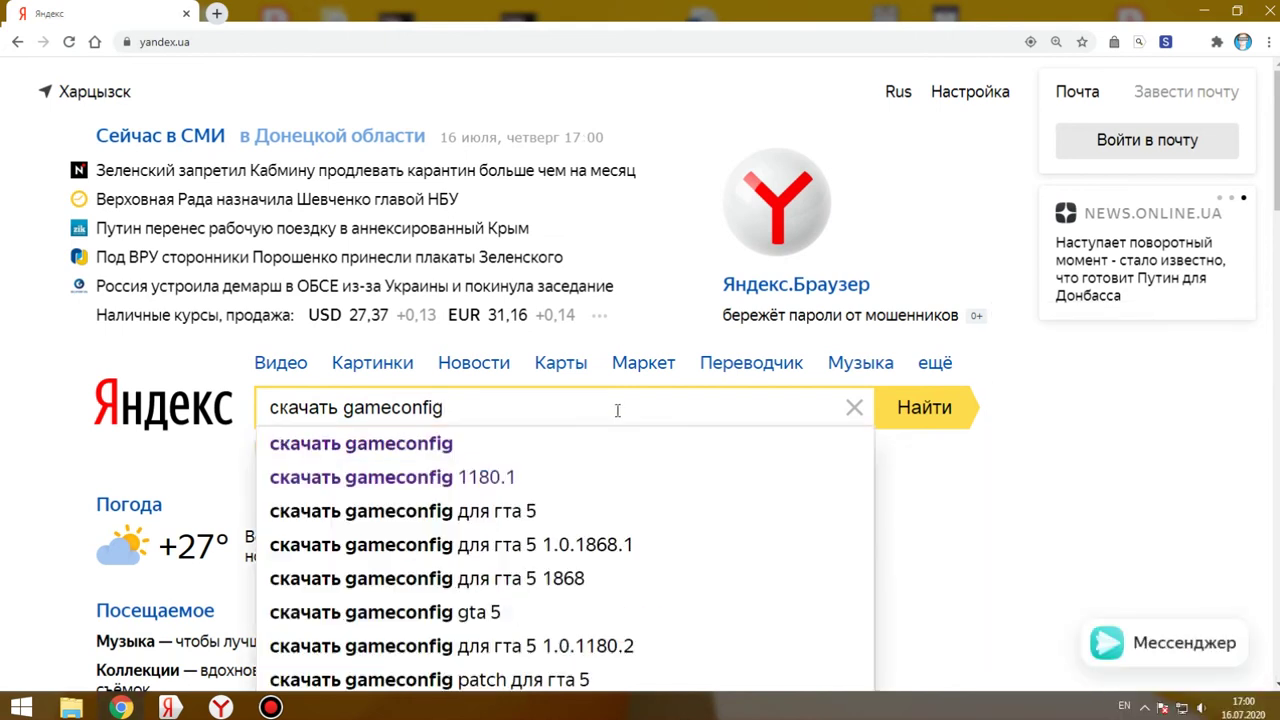
pyautogui.click(910, 408)
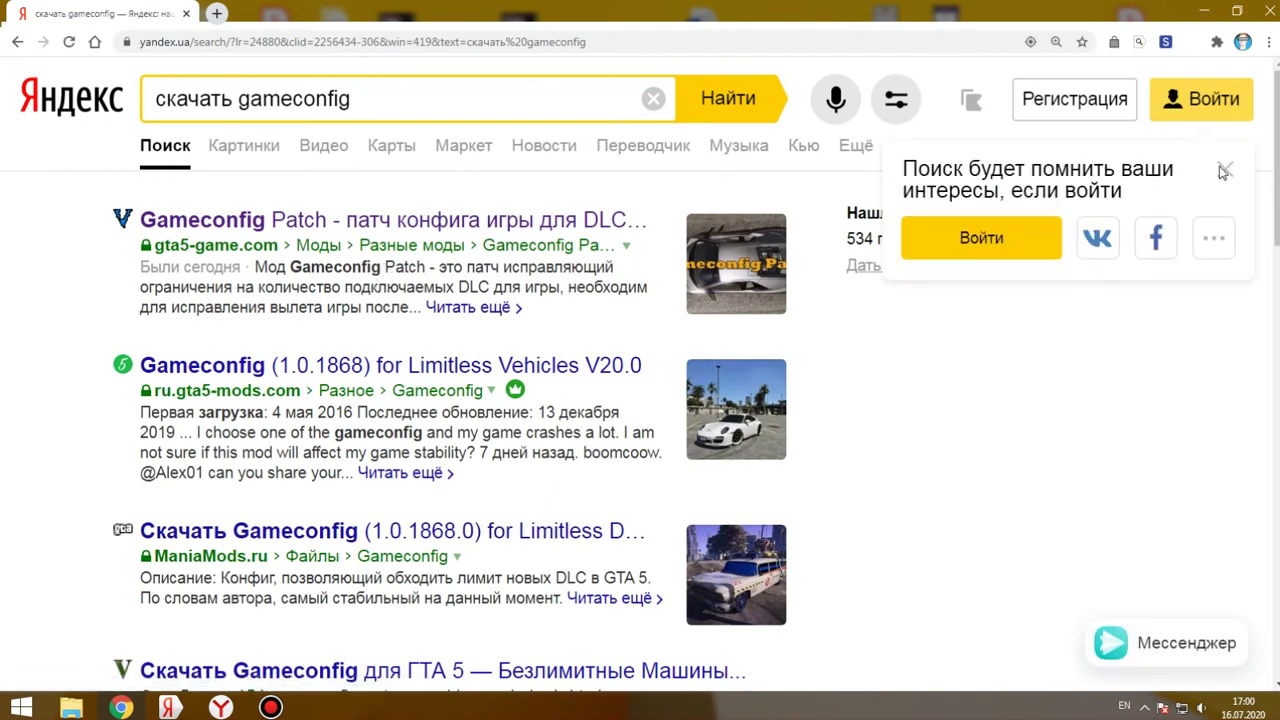
# Dismiss the sign-in prompt and open the Gameconfig Patch result from gta5-game.com in its own tab.
pyautogui.click(1222, 172)
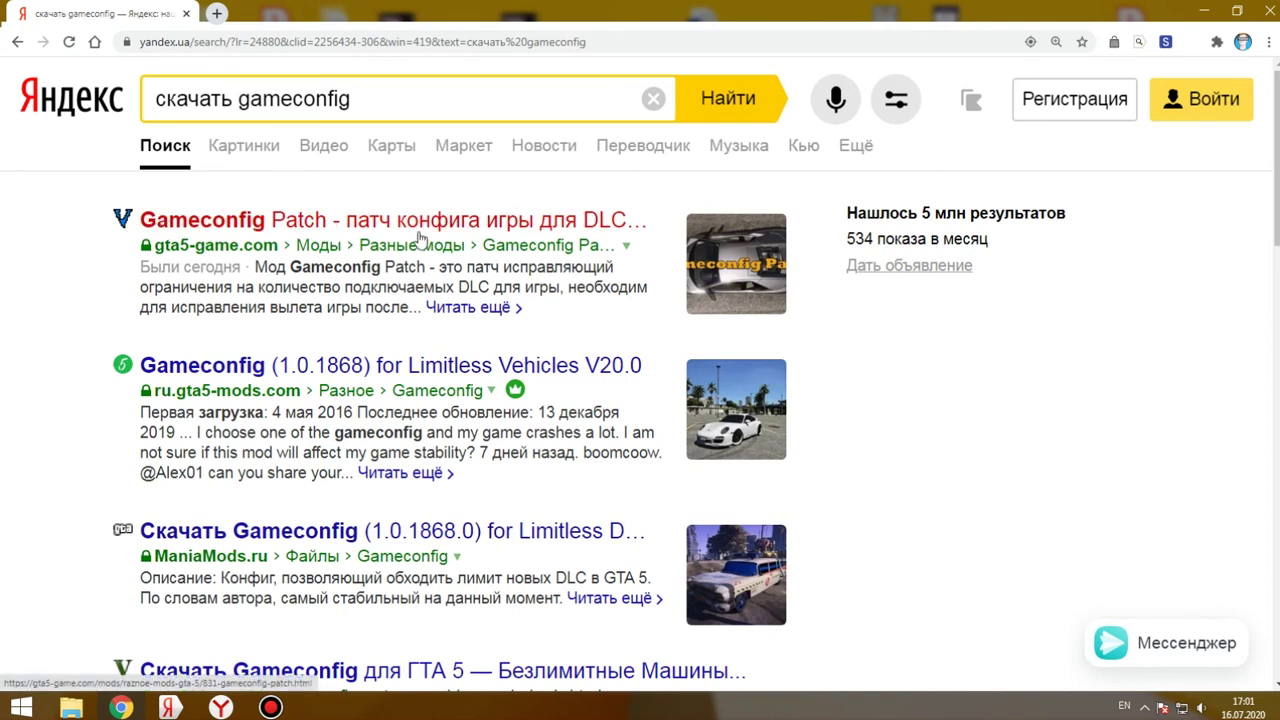
pyautogui.click(310, 222)
pyautogui.click(100, 13)
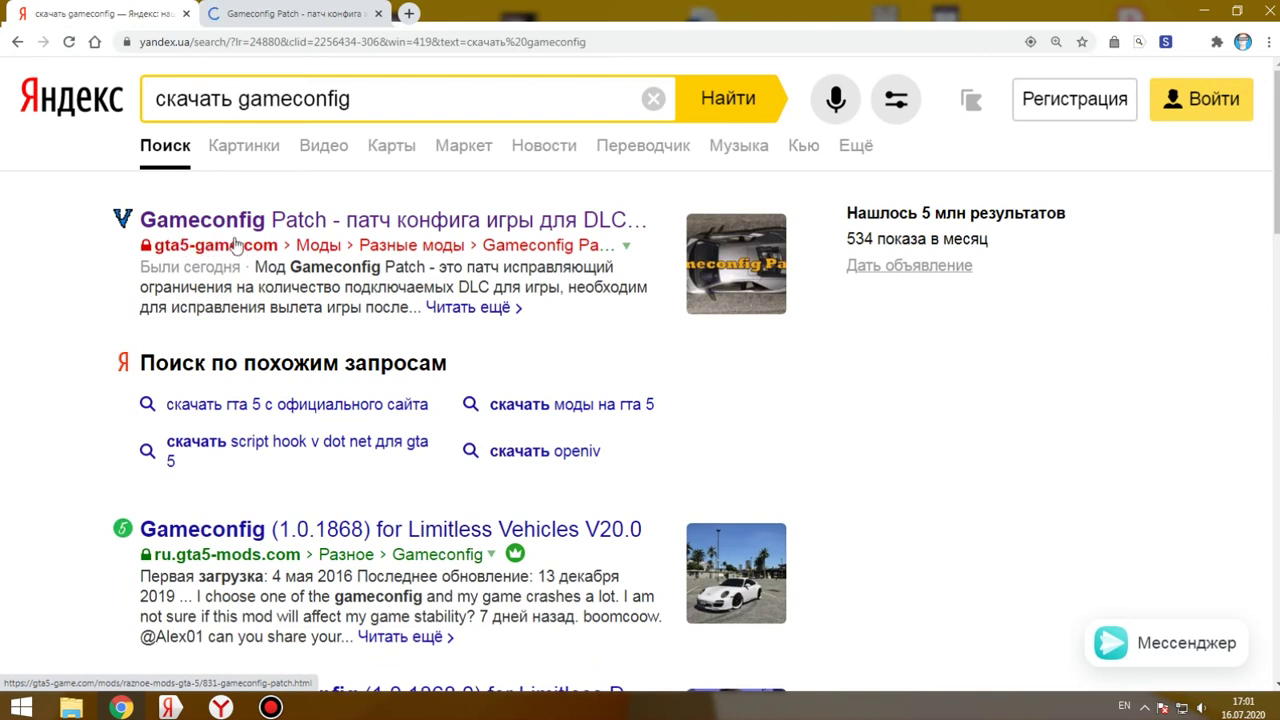
pyautogui.click(254, 14)
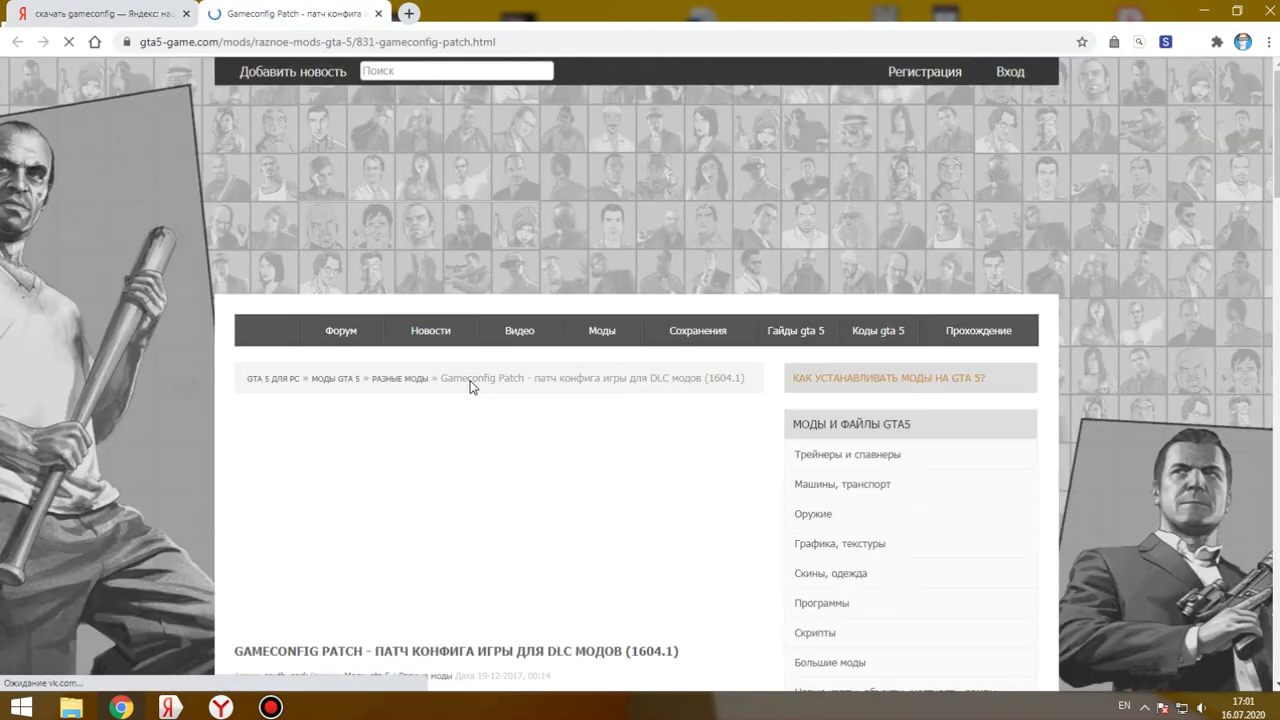
# Find the list of gameconfig.xml downloads on the Gameconfig Patch page.
pyautogui.scroll(-3, 460, 378)
pyautogui.scroll(-10, 471, 383)
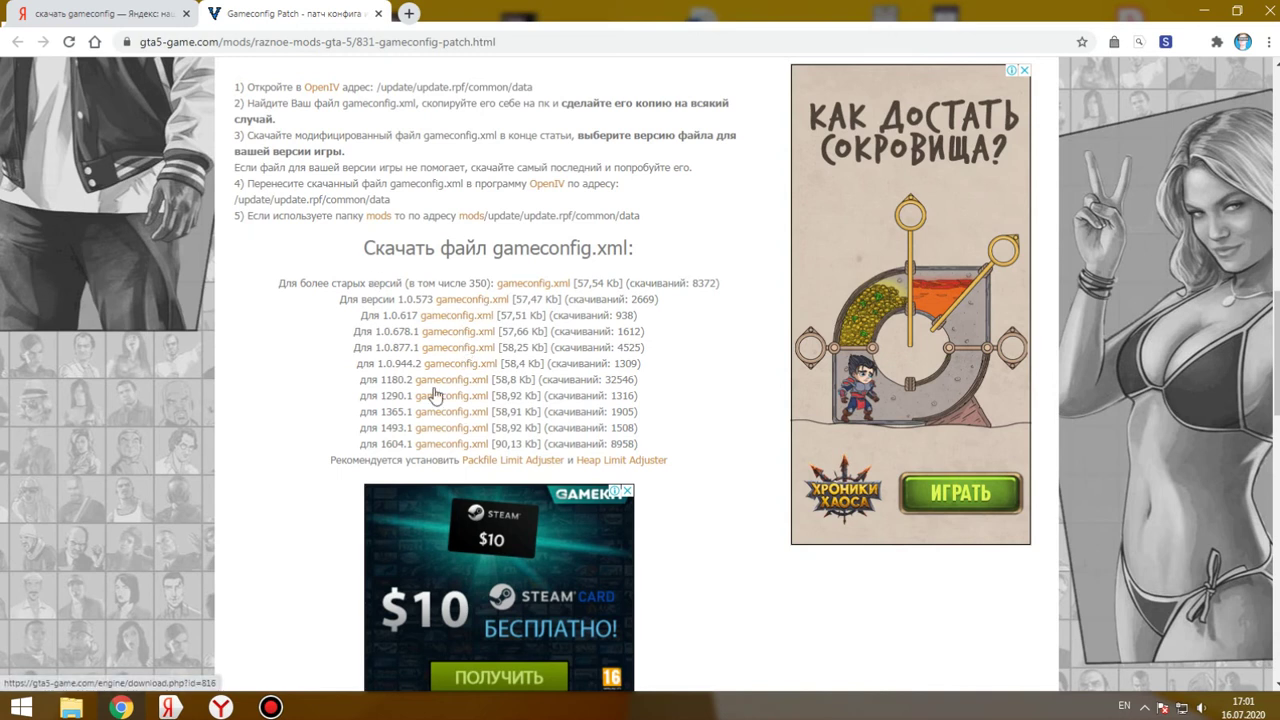
pyautogui.click(145, 17)
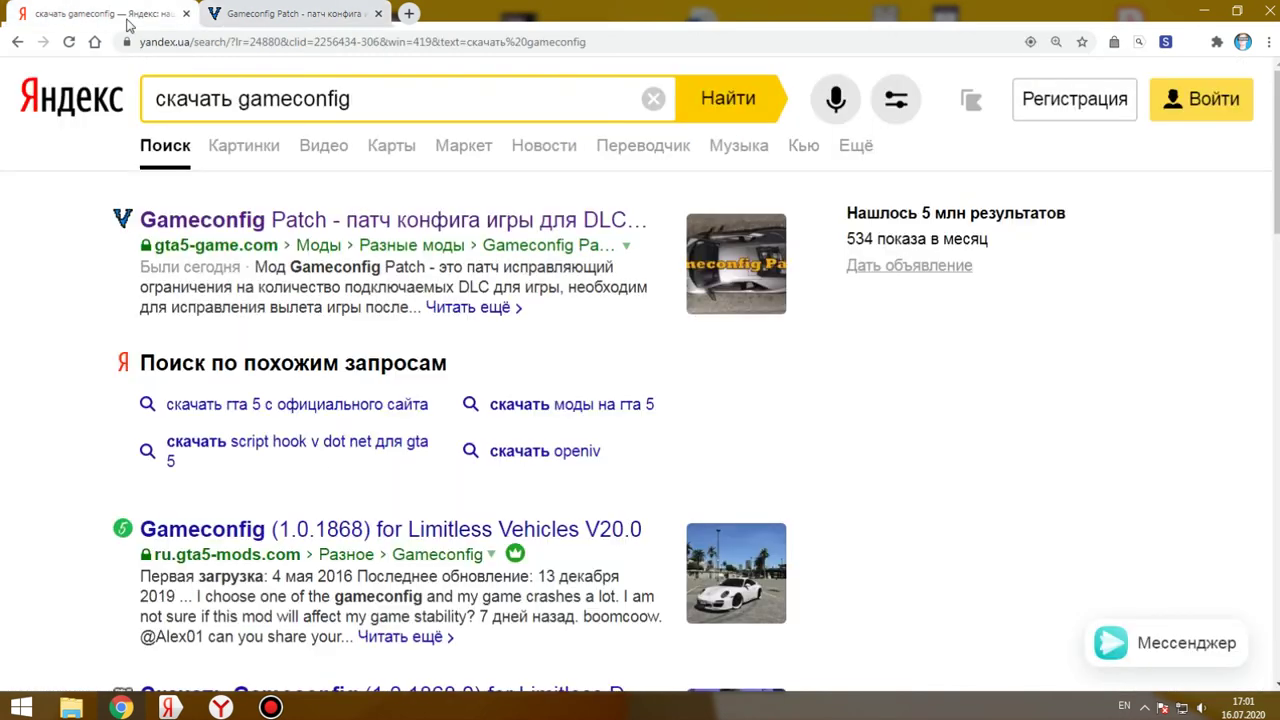
pyautogui.click(383, 101)
pyautogui.write('2422223')
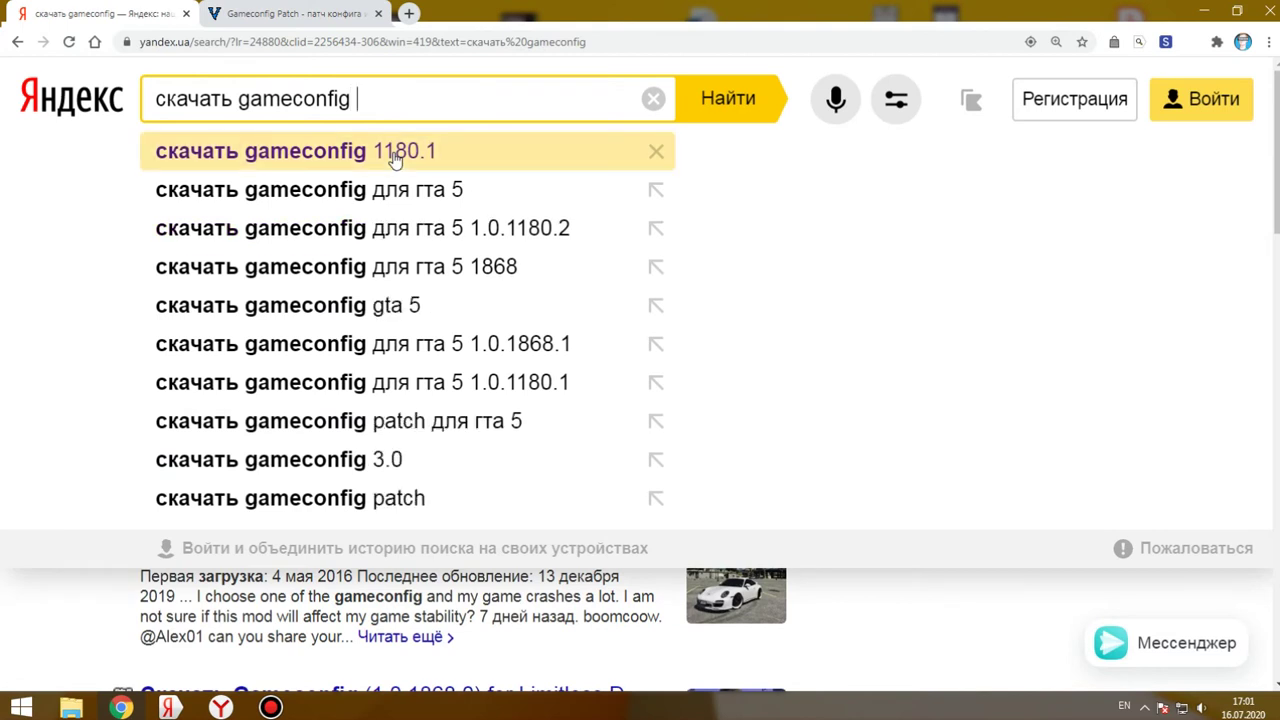
pyautogui.moveTo(477, 96); pyautogui.dragTo(360, 107)
pyautogui.press('BackSpace')
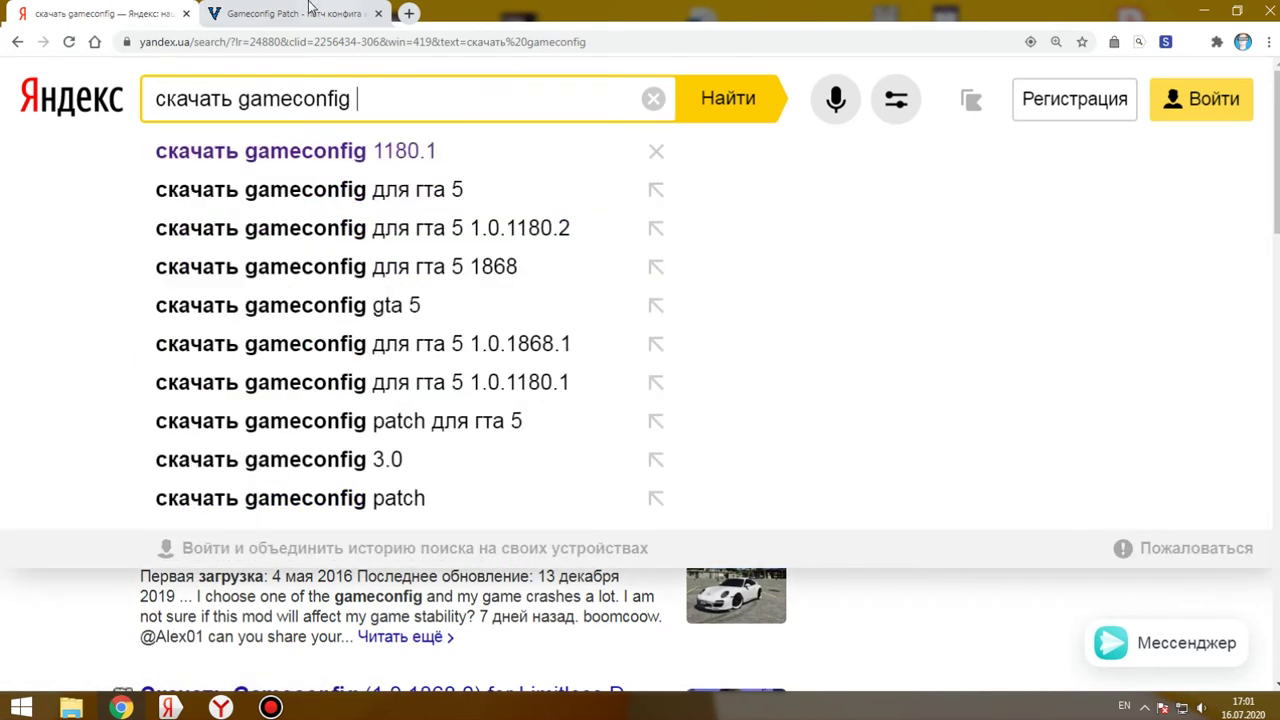
pyautogui.hotkey('ctrl', 'Tab')
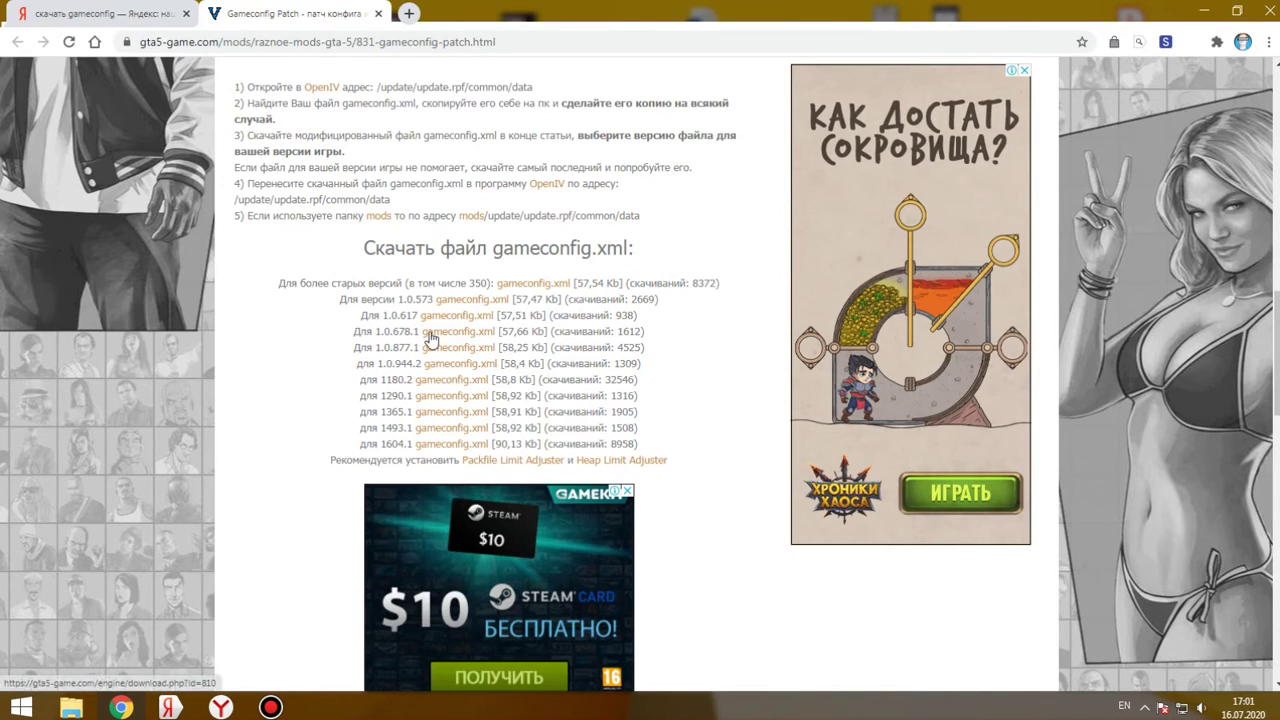
# Download the gameconfig.xml file offered for game version 1180.2.
pyautogui.click(422, 384)
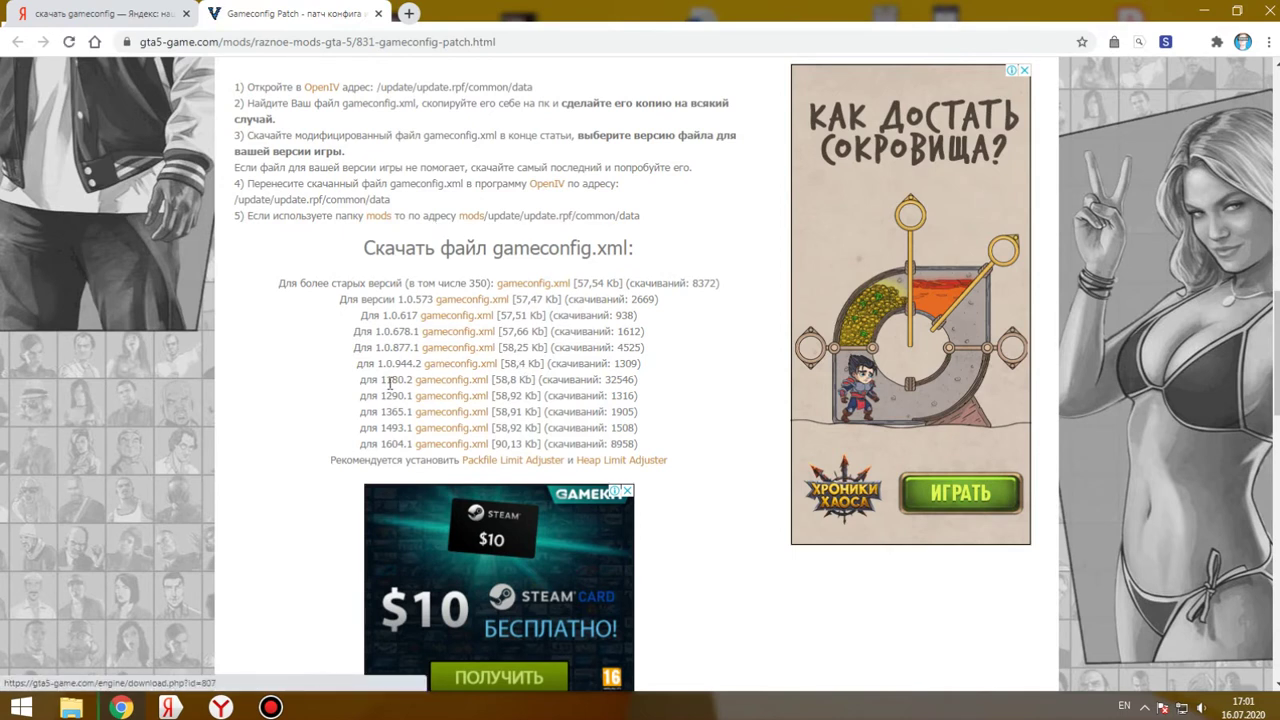
pyautogui.moveTo(379, 380); pyautogui.dragTo(408, 380)
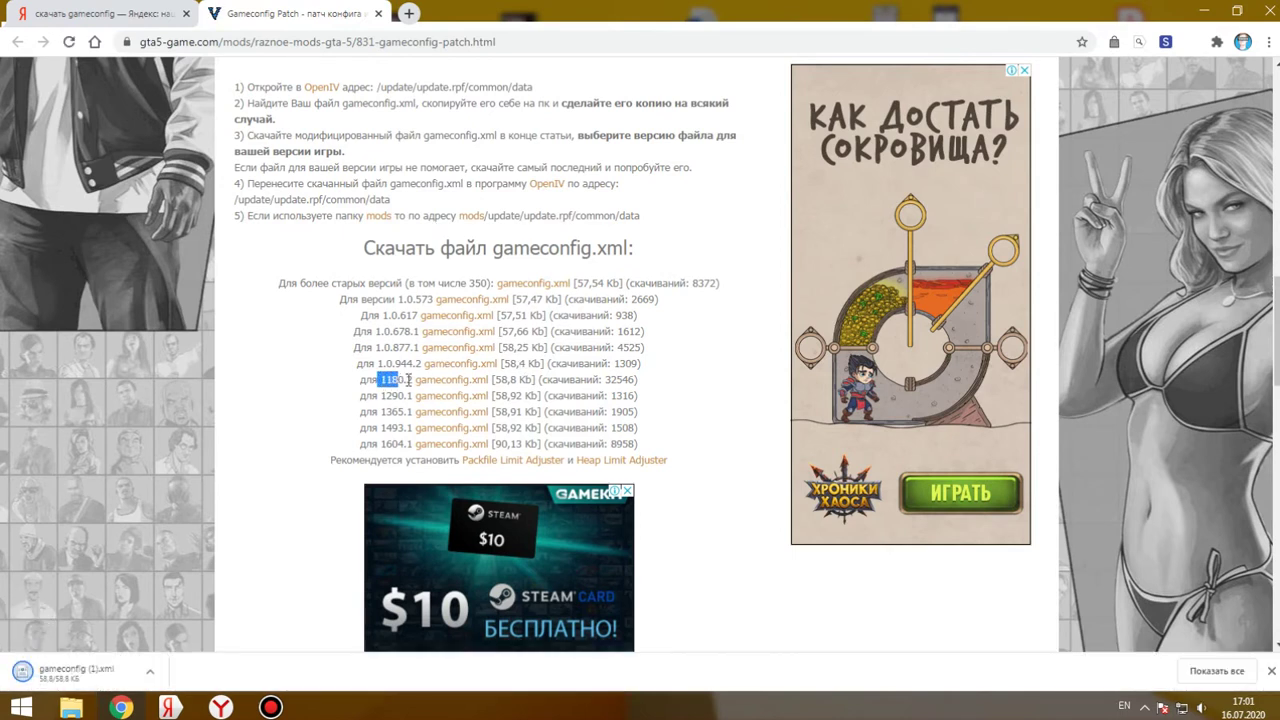
pyautogui.click(300, 432)
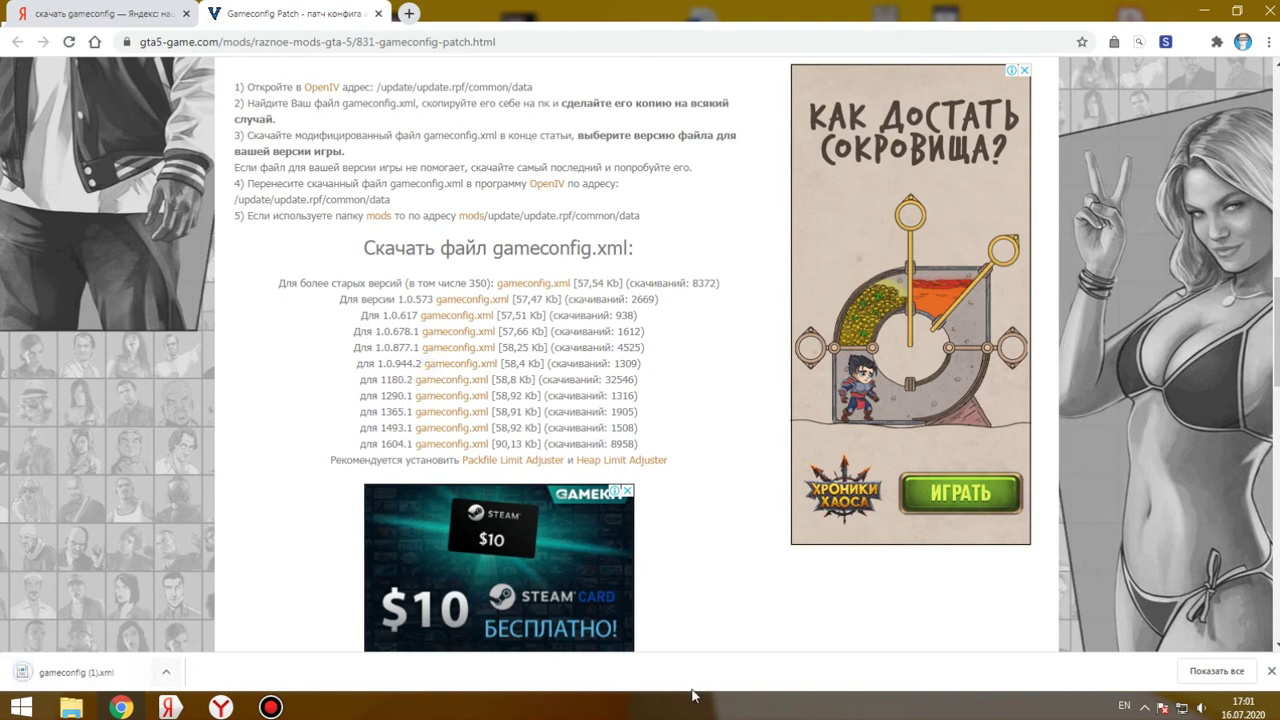
# Return to the desktop and launch OpenIV for Grand Theft Auto V.
pyautogui.press('super+d')
pyautogui.click(338, 207)
pyautogui.press('Return')
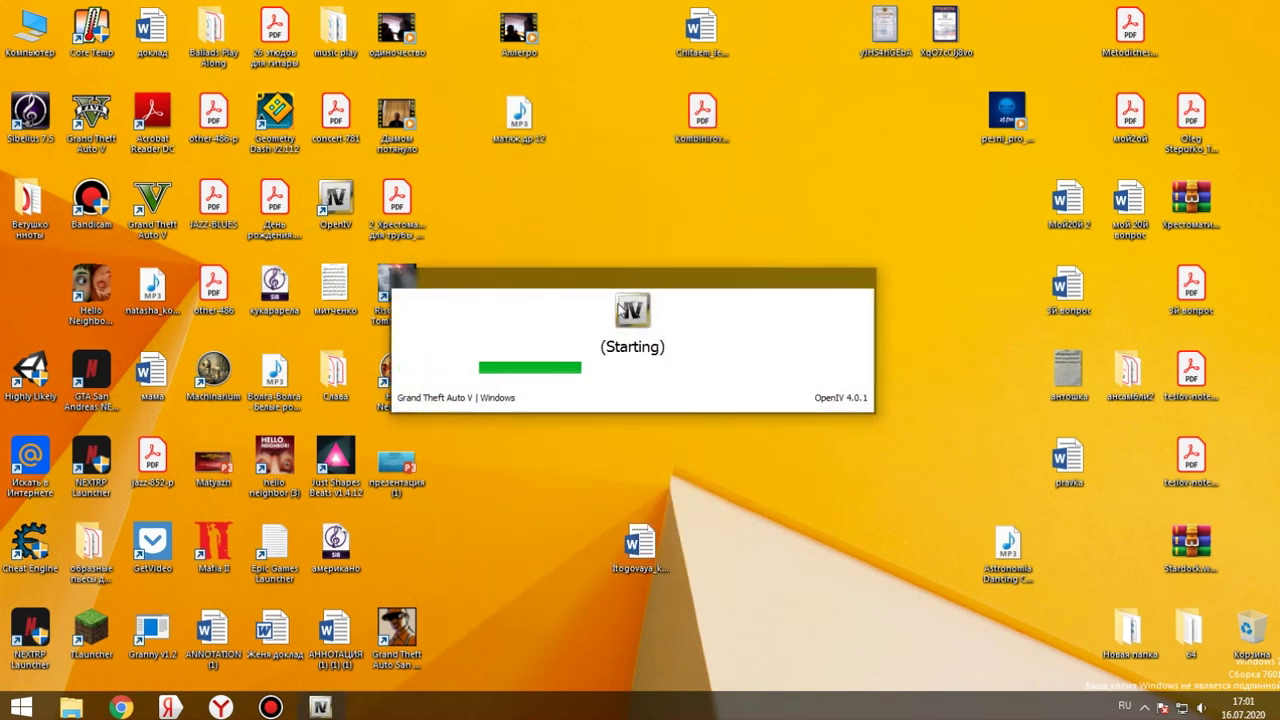
pyautogui.moveTo(651, 286); pyautogui.dragTo(646, 289)
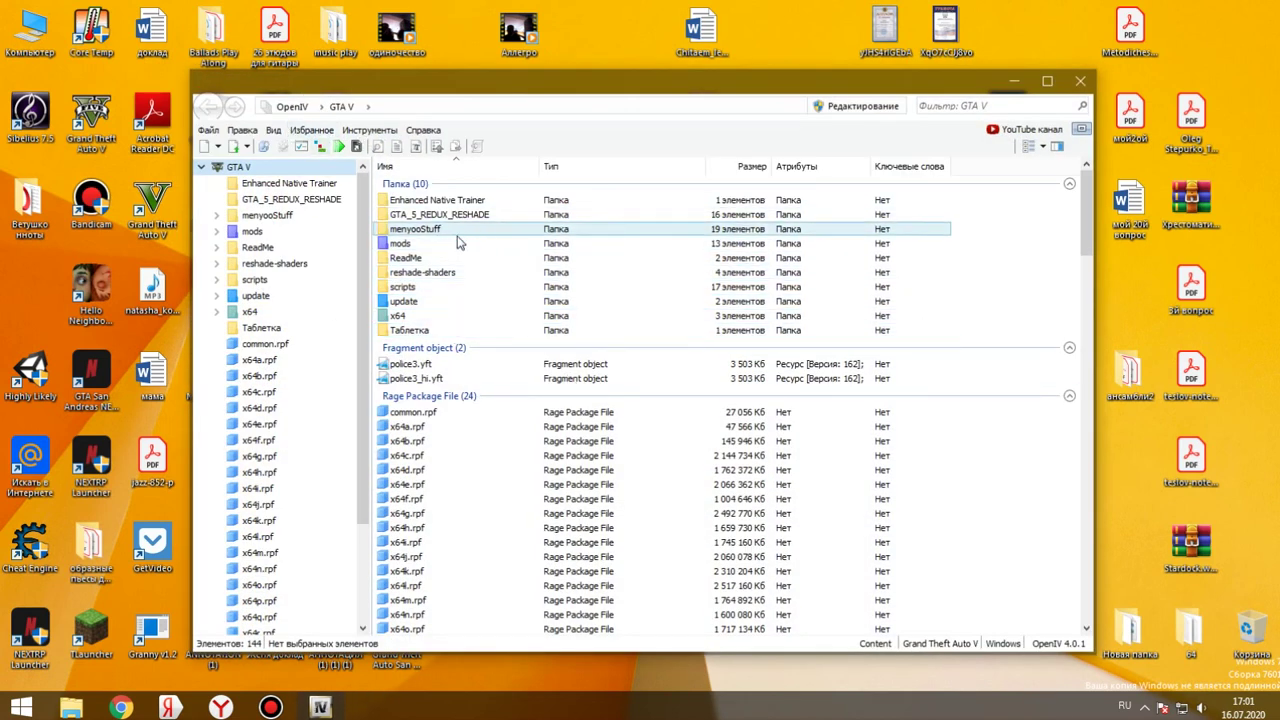
# Open the mods/update/update.rpf/common/data folder in the GTA V directory.
pyautogui.doubleClick(458, 243)
pyautogui.doubleClick(430, 200)
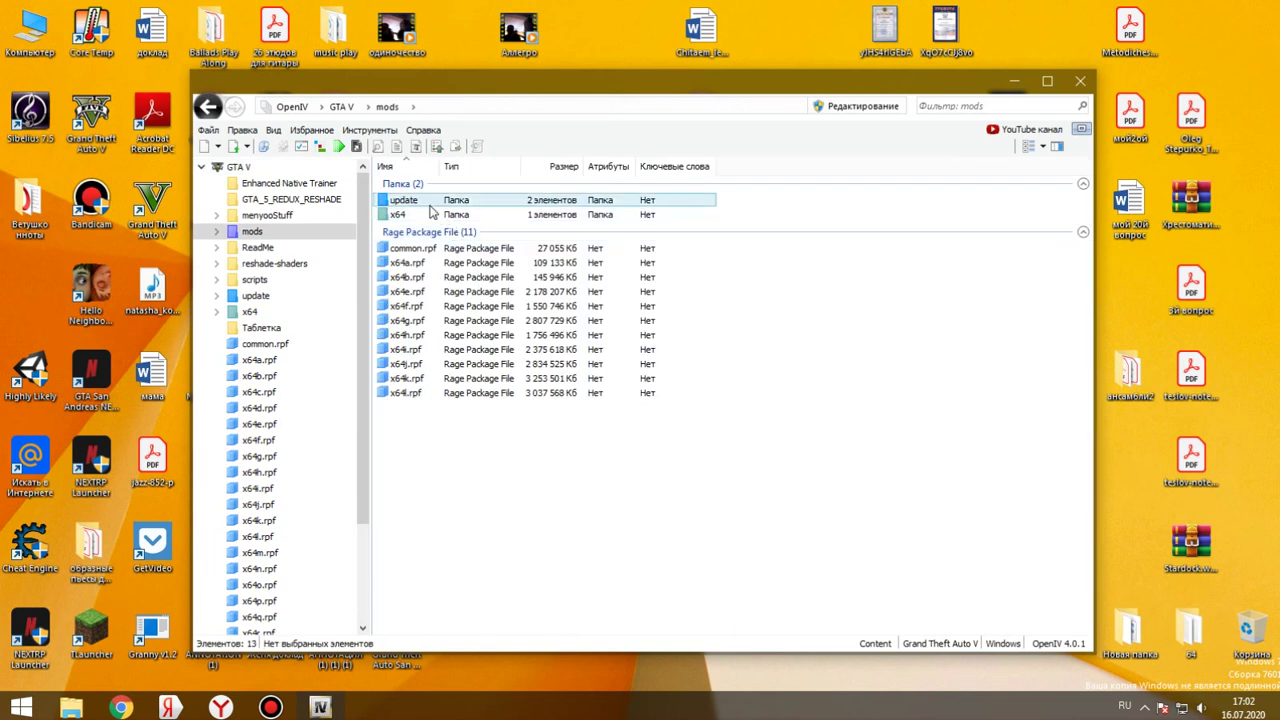
pyautogui.doubleClick(422, 236)
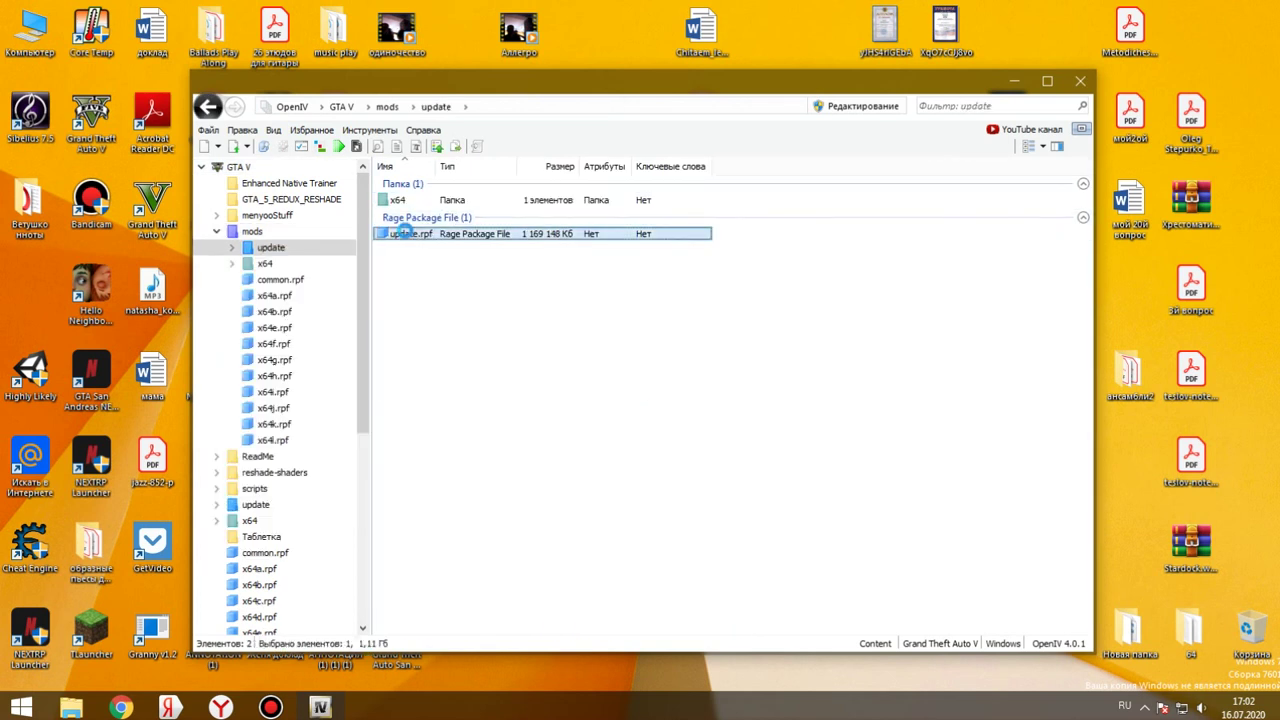
pyautogui.click(442, 203)
pyautogui.doubleClick(442, 203)
pyautogui.doubleClick(442, 203)
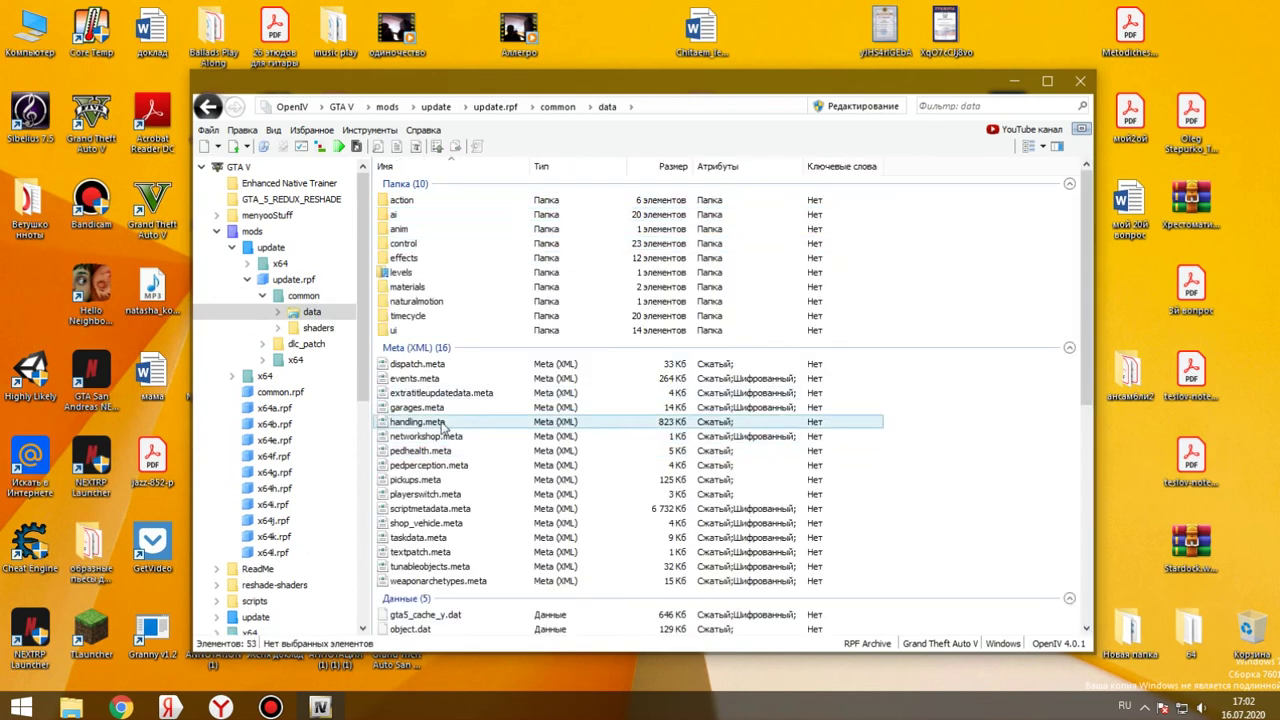
# Locate and select gameconfig.xml among the XML documents in the data folder.
pyautogui.click(476, 552)
pyautogui.scroll(-5, 476, 555)
pyautogui.scroll(-1, 476, 555)
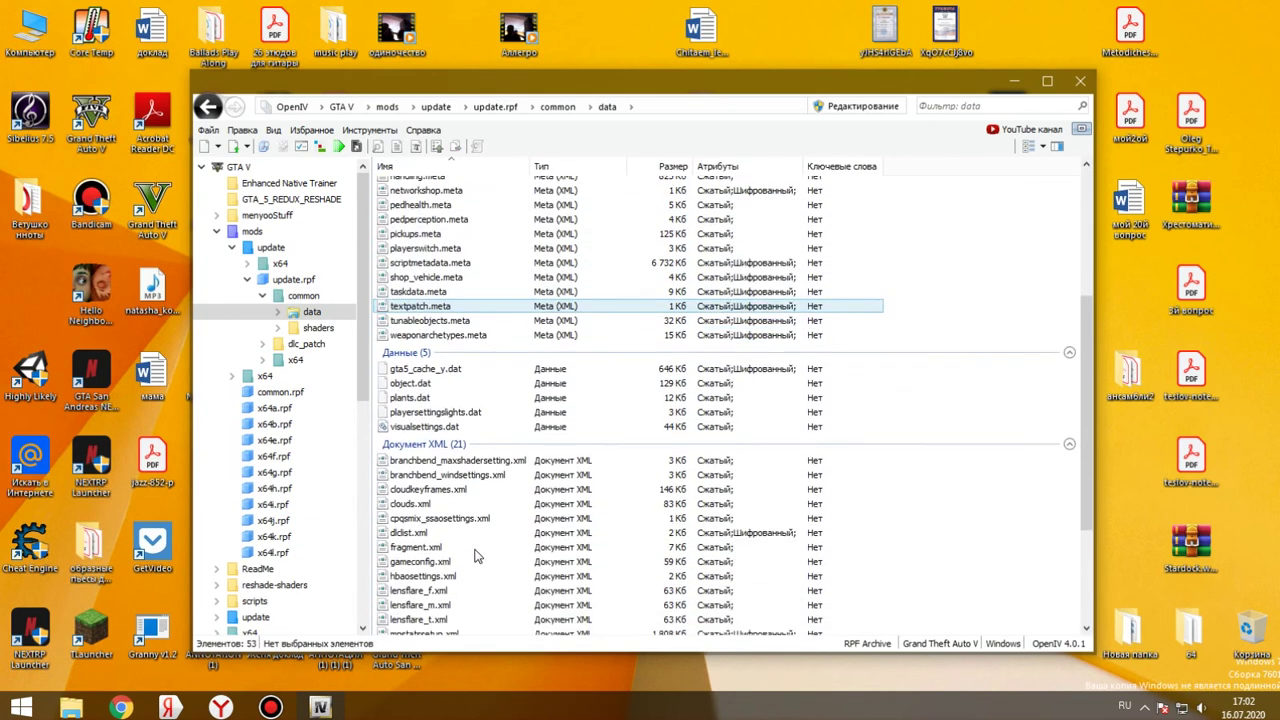
pyautogui.click(398, 563)
pyautogui.click(398, 563)
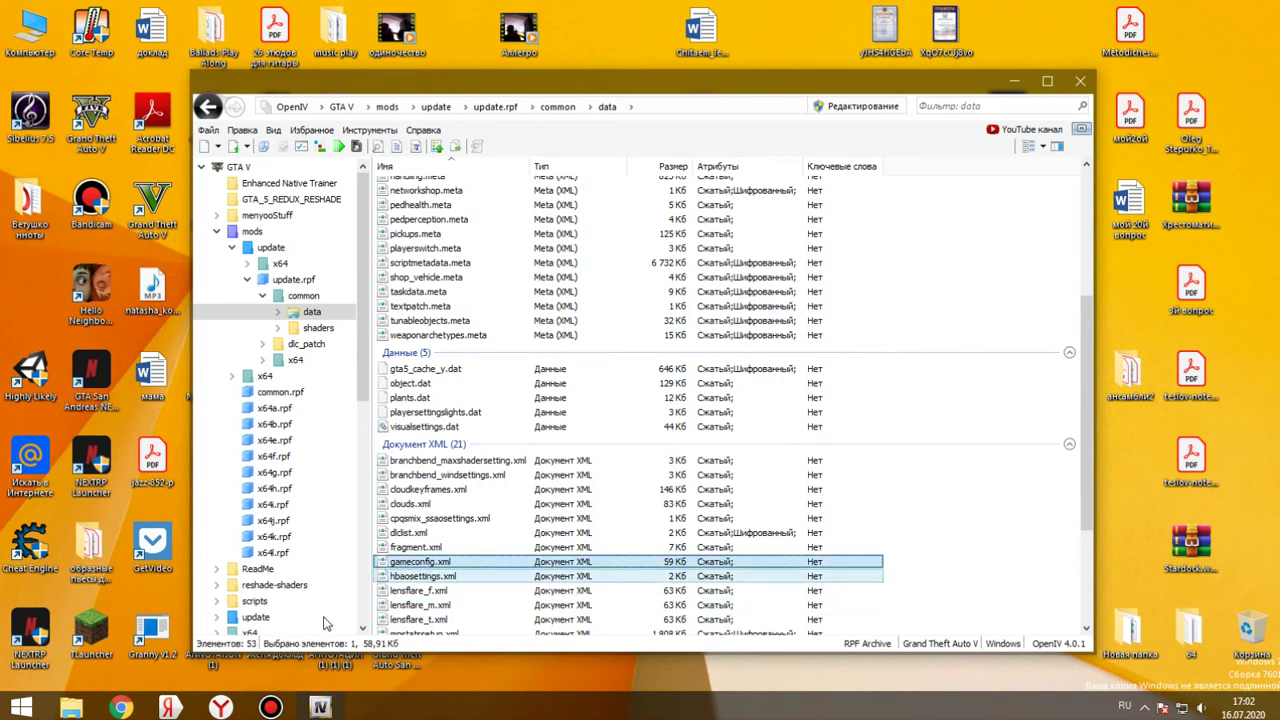
# Switch to Chrome, show the downloaded gameconfig (1).xml in its folder and put the file on the desktop.
pyautogui.click(120, 707)
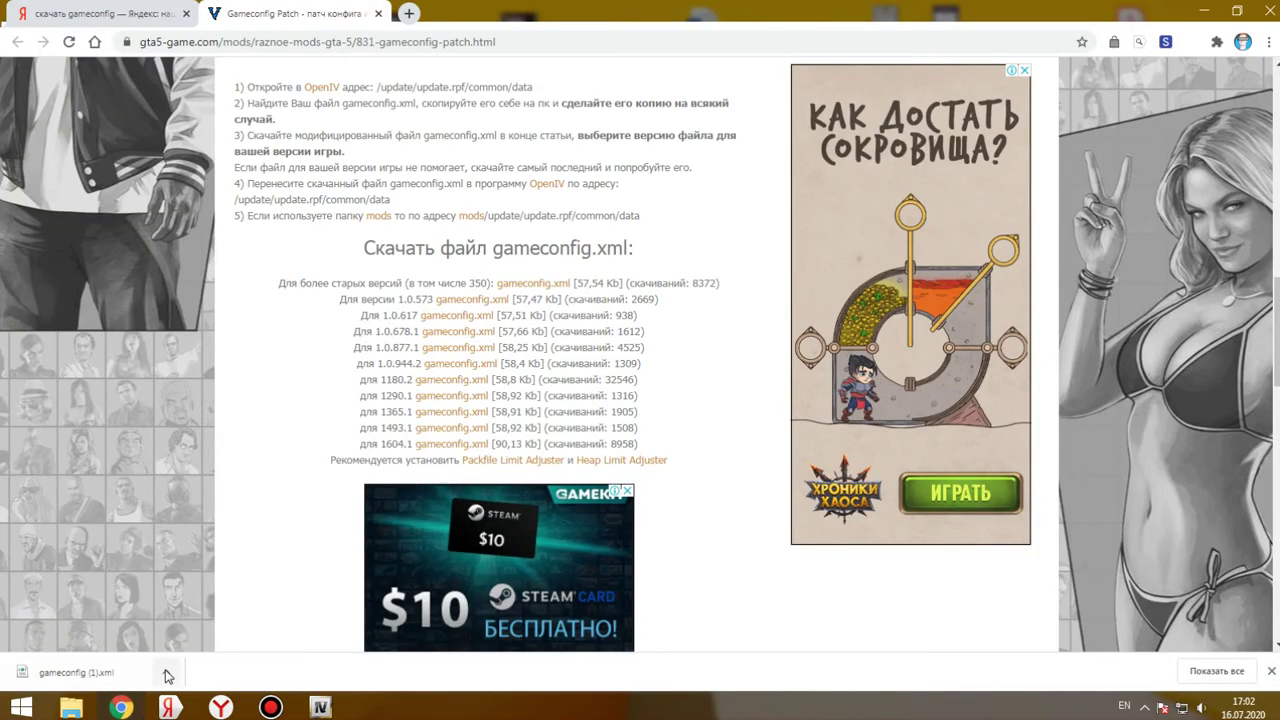
pyautogui.click(168, 677)
pyautogui.click(233, 618)
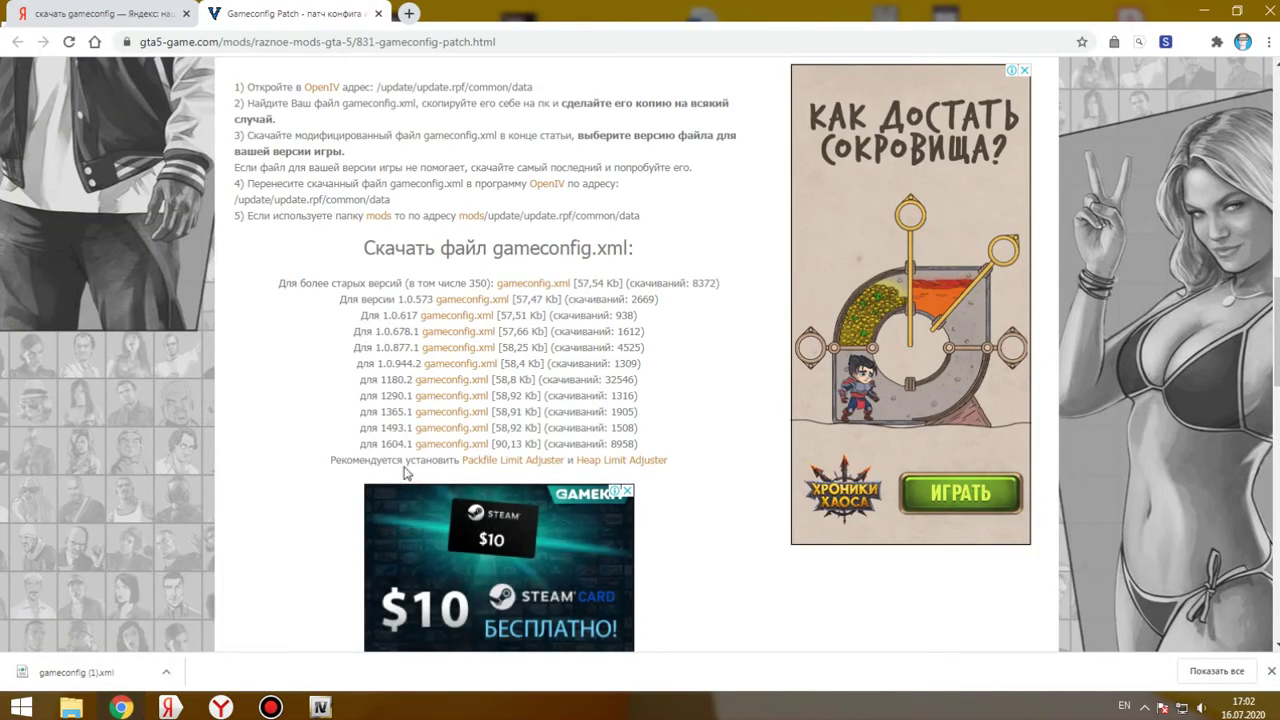
pyautogui.moveTo(380, 550); pyautogui.dragTo(838, 404)
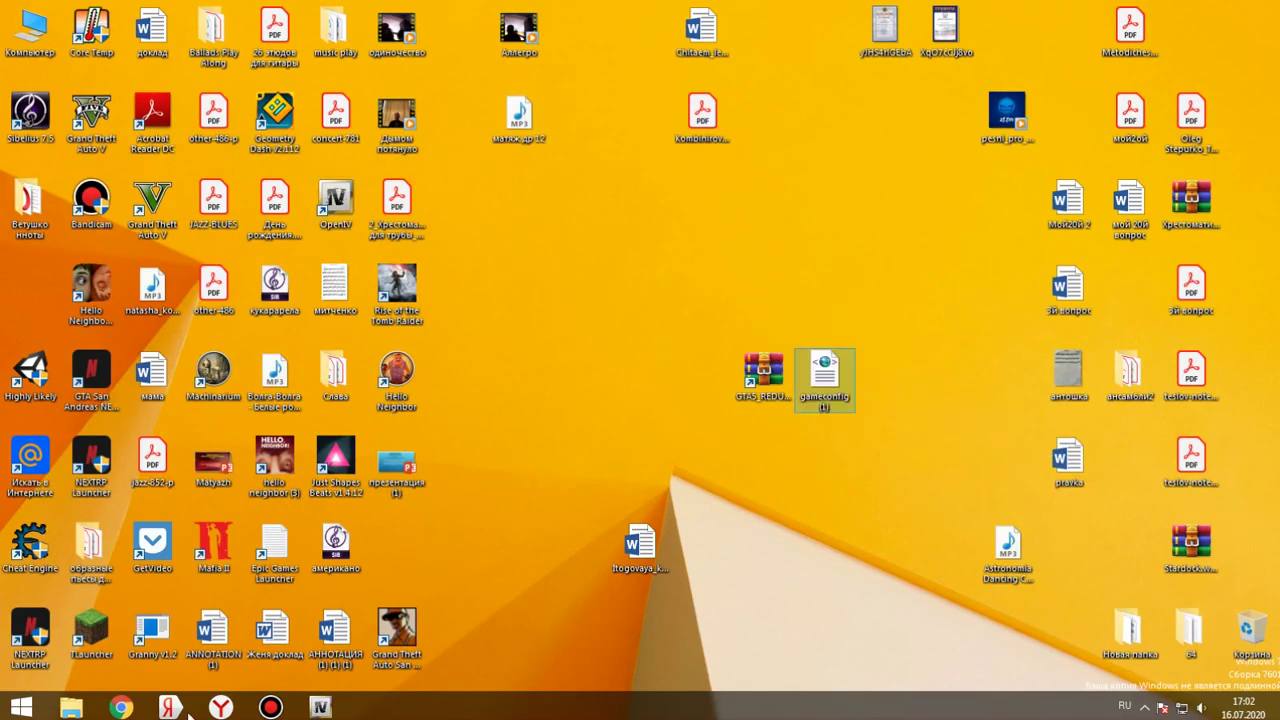
# Switch to OpenIV and arrange its window and the gameconfig (1) desktop file side by side.
pyautogui.click(320, 707)
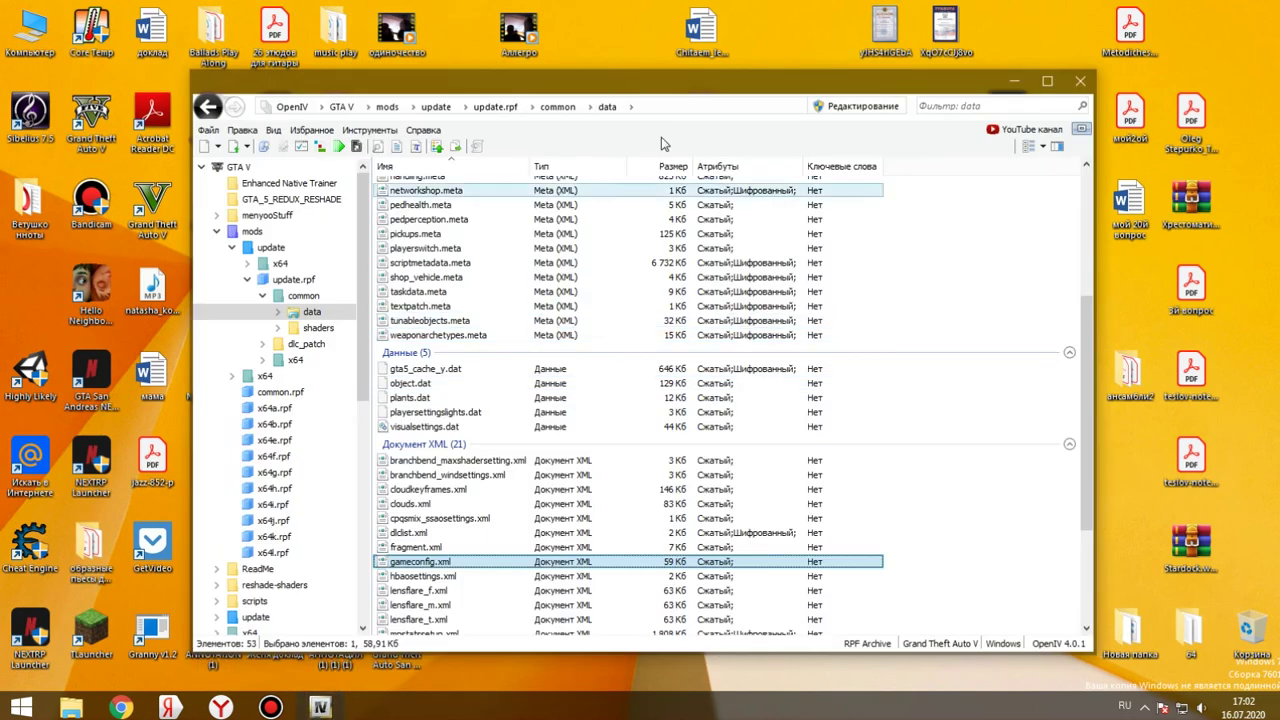
pyautogui.click(70, 707)
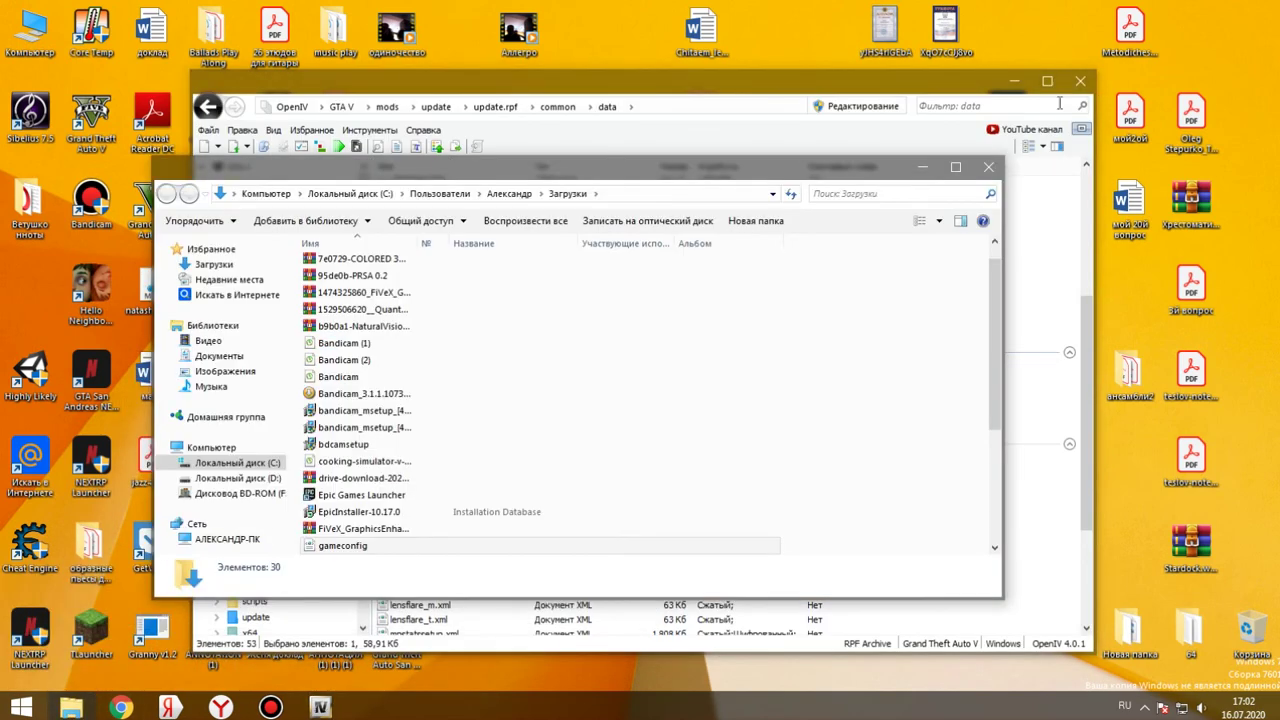
pyautogui.click(990, 172)
pyautogui.moveTo(900, 80); pyautogui.dragTo(647, 80)
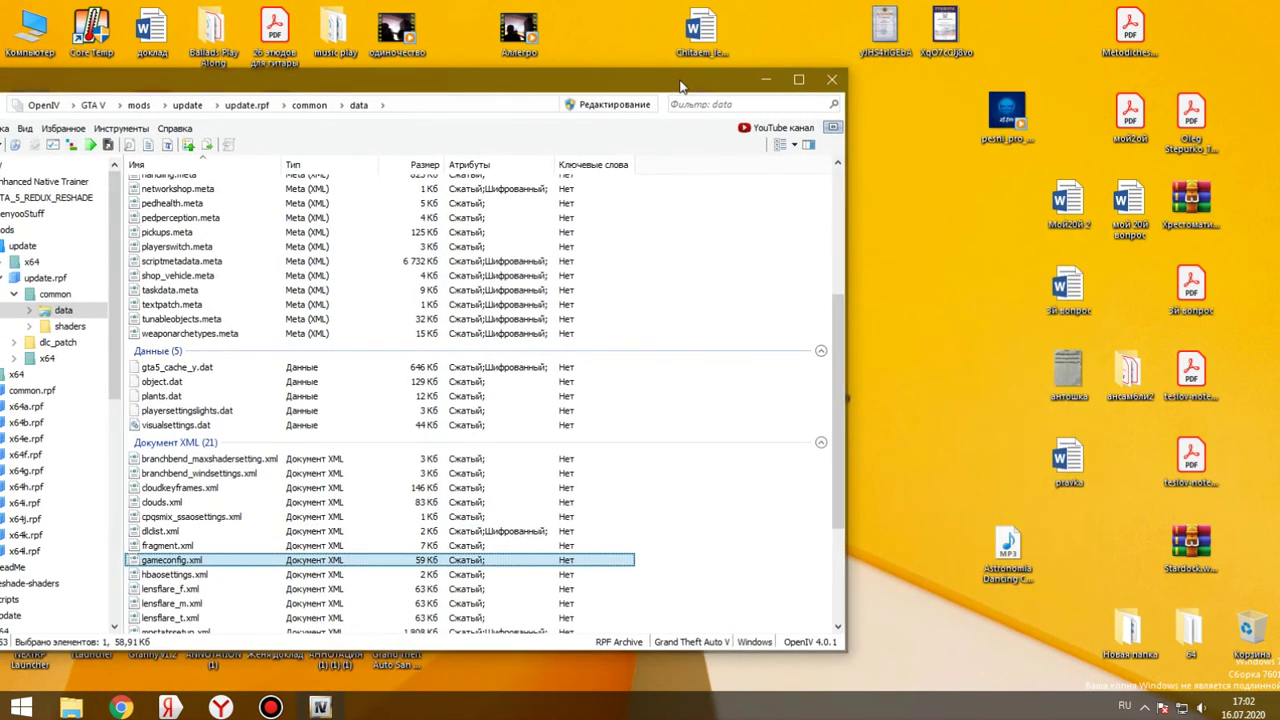
pyautogui.click(320, 707)
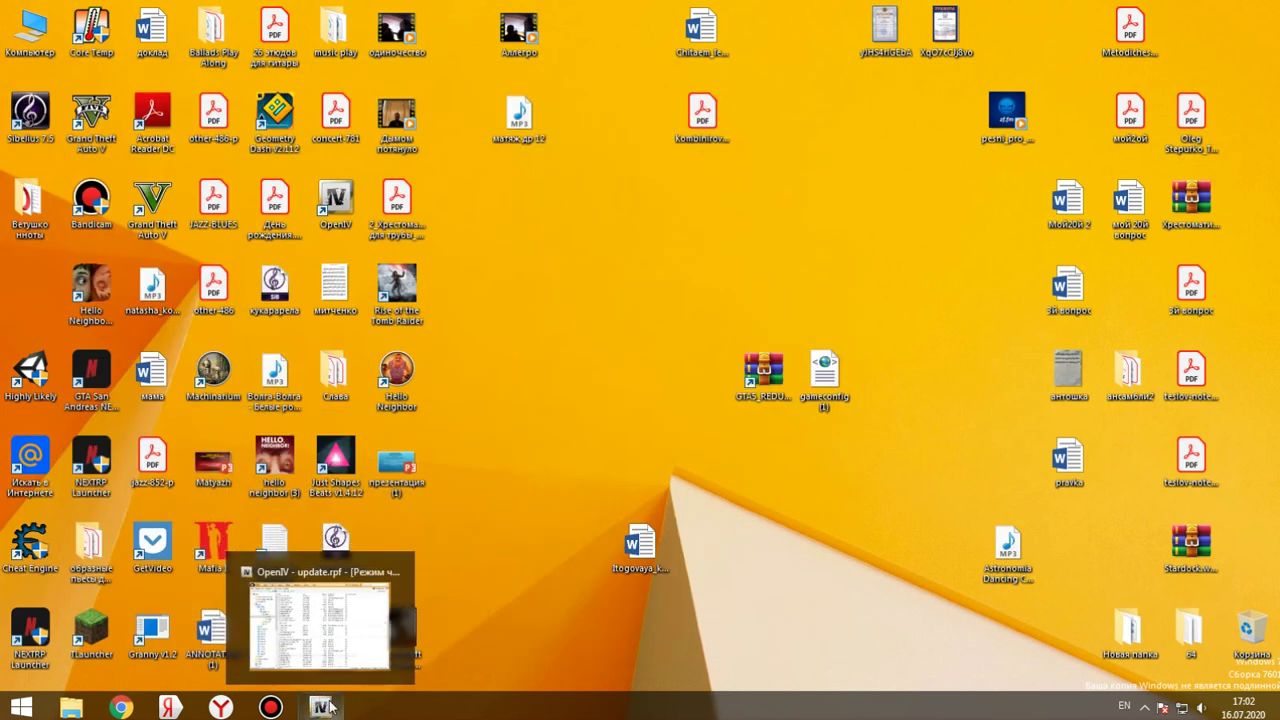
pyautogui.moveTo(825, 375); pyautogui.dragTo(732, 536)
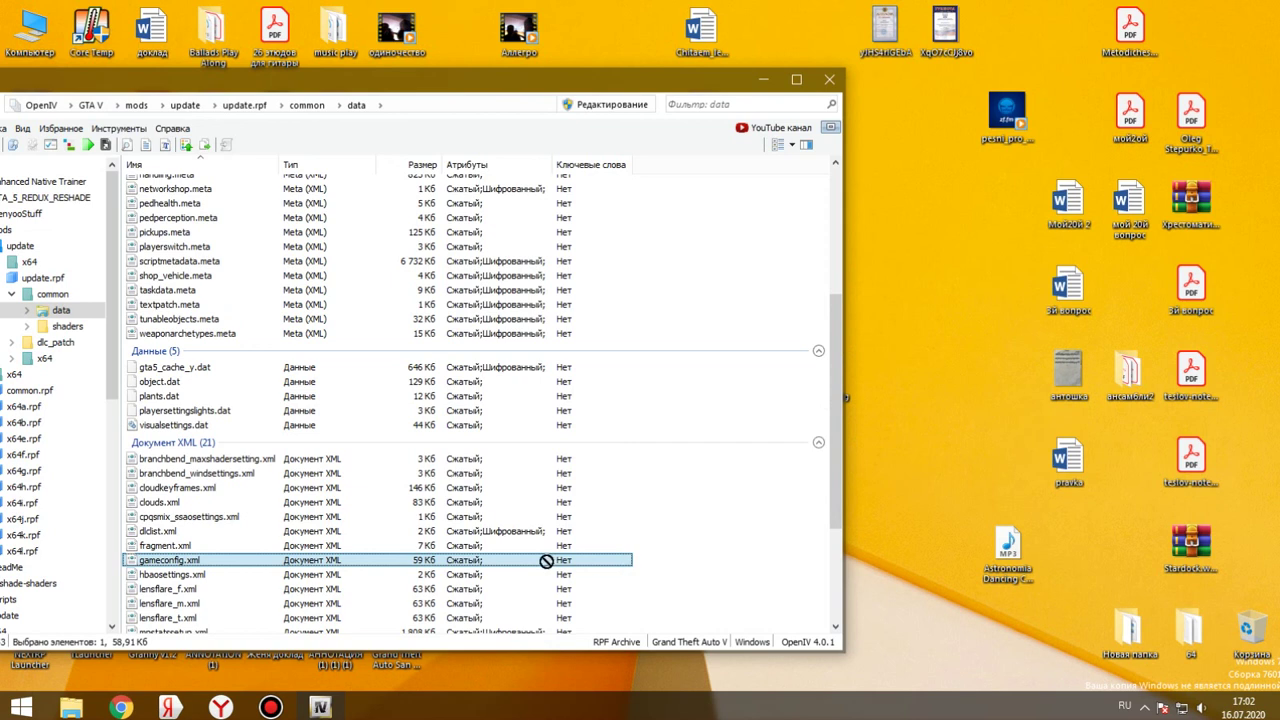
pyautogui.moveTo(908, 538); pyautogui.dragTo(914, 452)
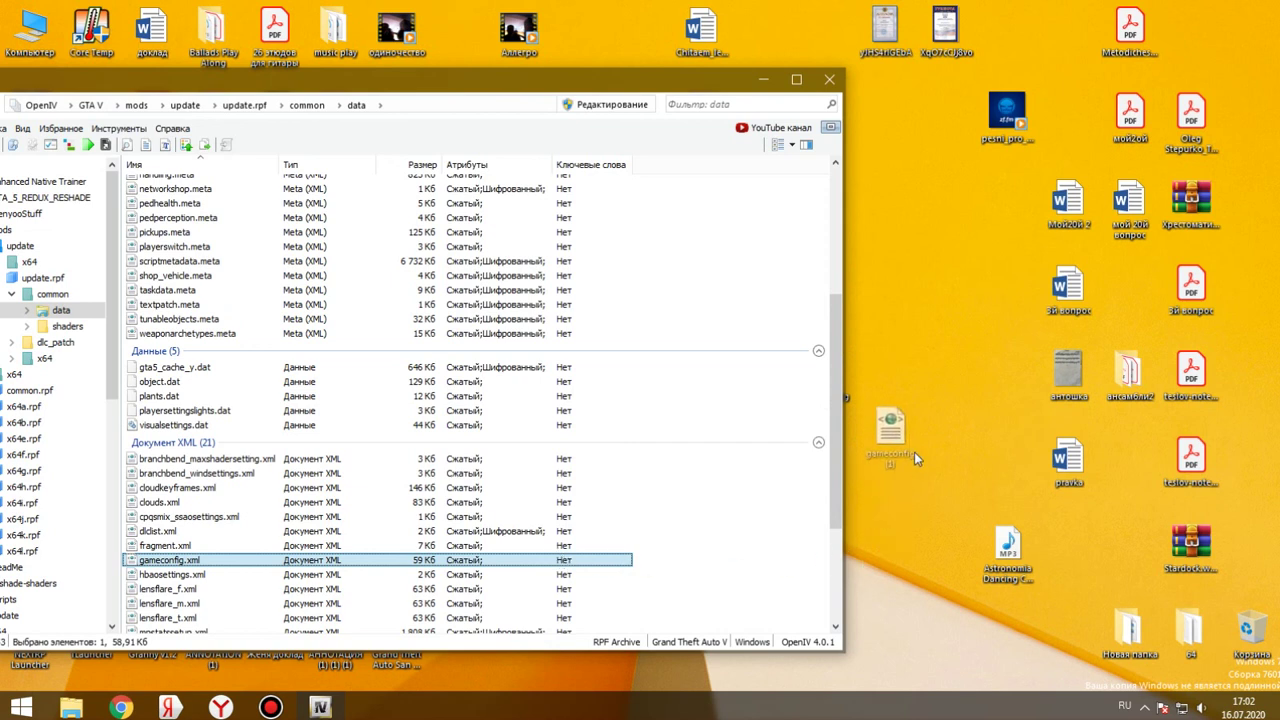
# Turn on edit mode in OpenIV and confirm the prompt.
pyautogui.moveTo(610, 88); pyautogui.dragTo(646, 84)
pyautogui.click(640, 101)
pyautogui.click(698, 414)
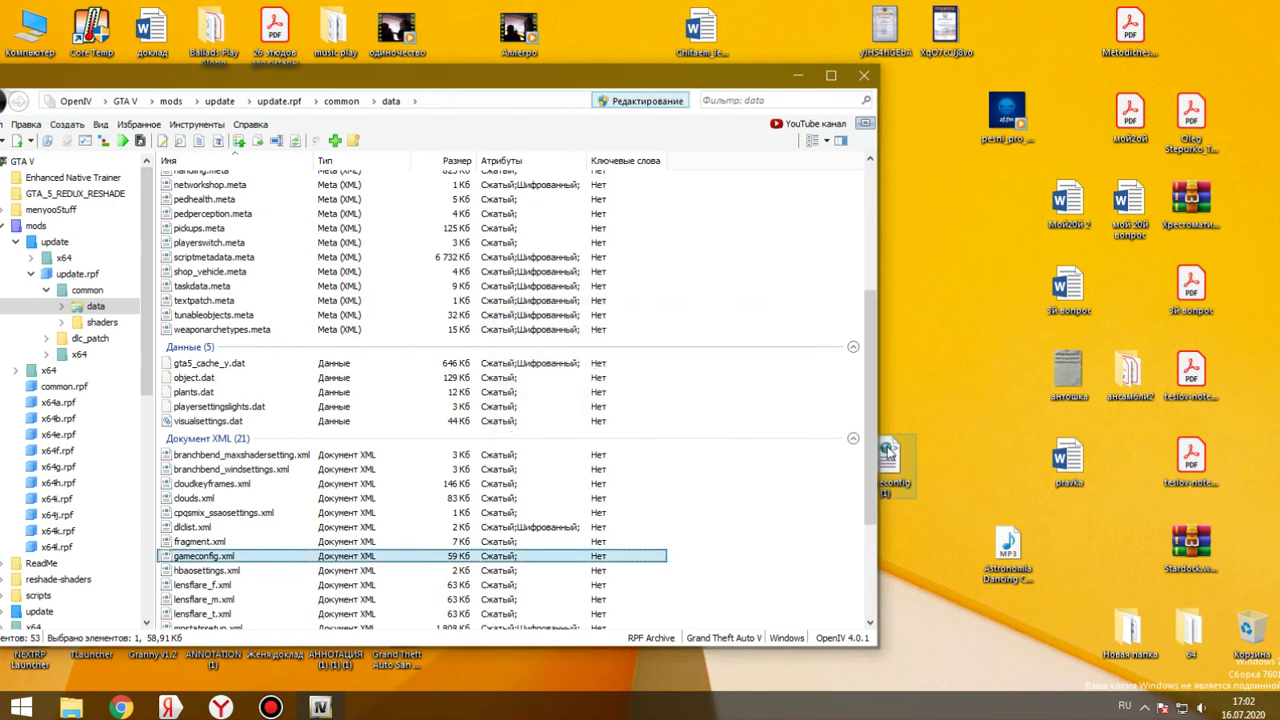
# Try to copy the gameconfig (1) file from the desktop into the data folder of update.rpf.
pyautogui.moveTo(743, 71); pyautogui.dragTo(731, 71)
pyautogui.moveTo(927, 441); pyautogui.dragTo(603, 565)
pyautogui.moveTo(470, 567); pyautogui.dragTo(440, 562)
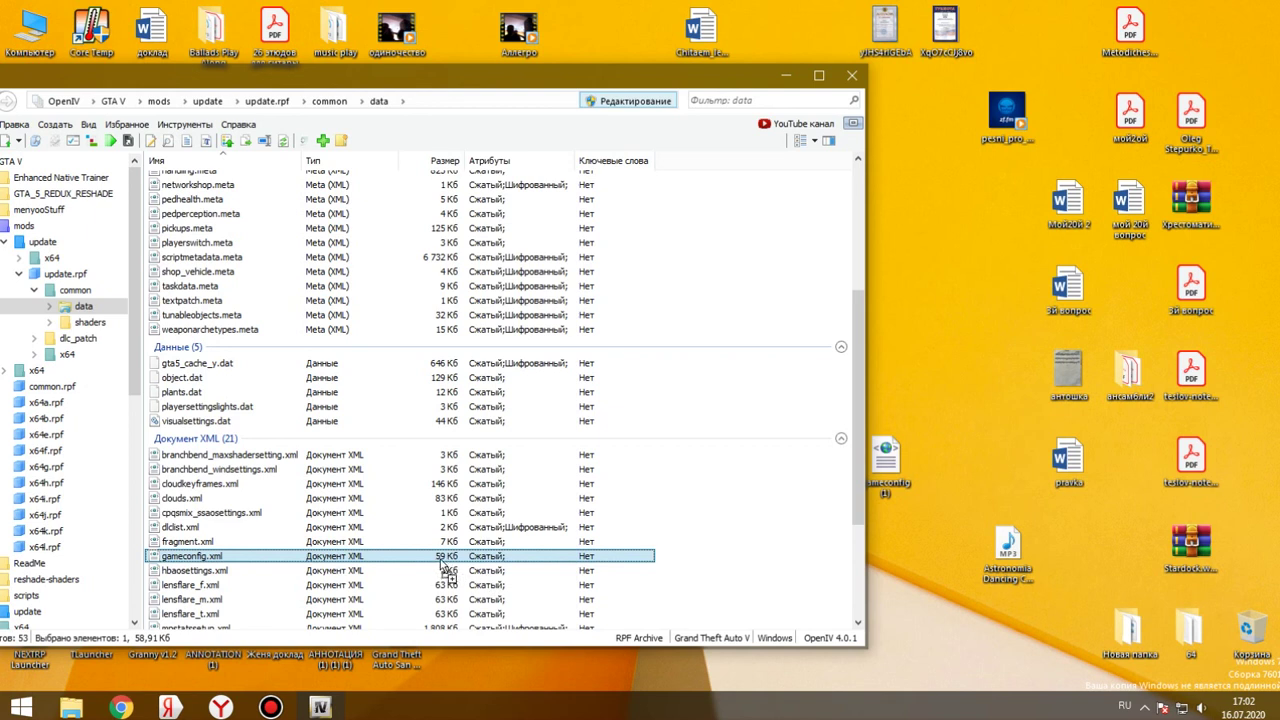
pyautogui.moveTo(786, 520); pyautogui.dragTo(899, 466)
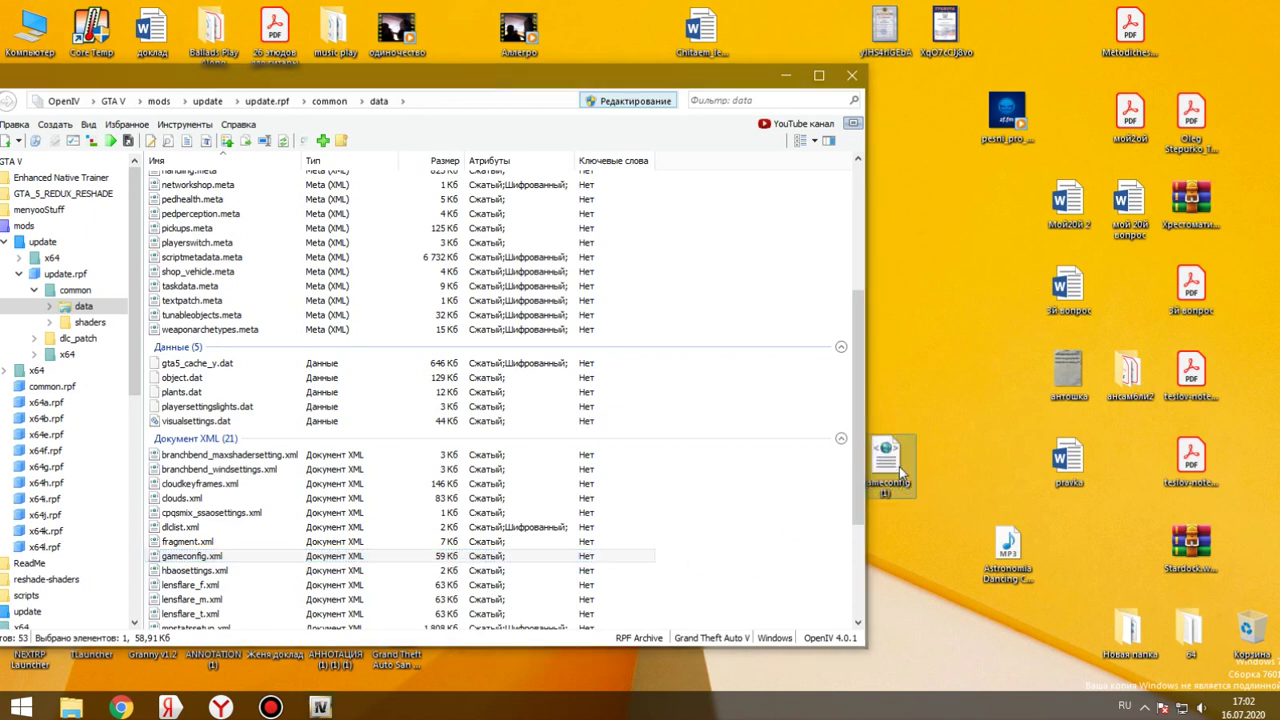
# Close OpenIV and delete the GTA 5 Redux archive shortcut and the gameconfig (1) file from the desktop.
pyautogui.moveTo(690, 82); pyautogui.dragTo(855, 75)
pyautogui.click(1016, 72)
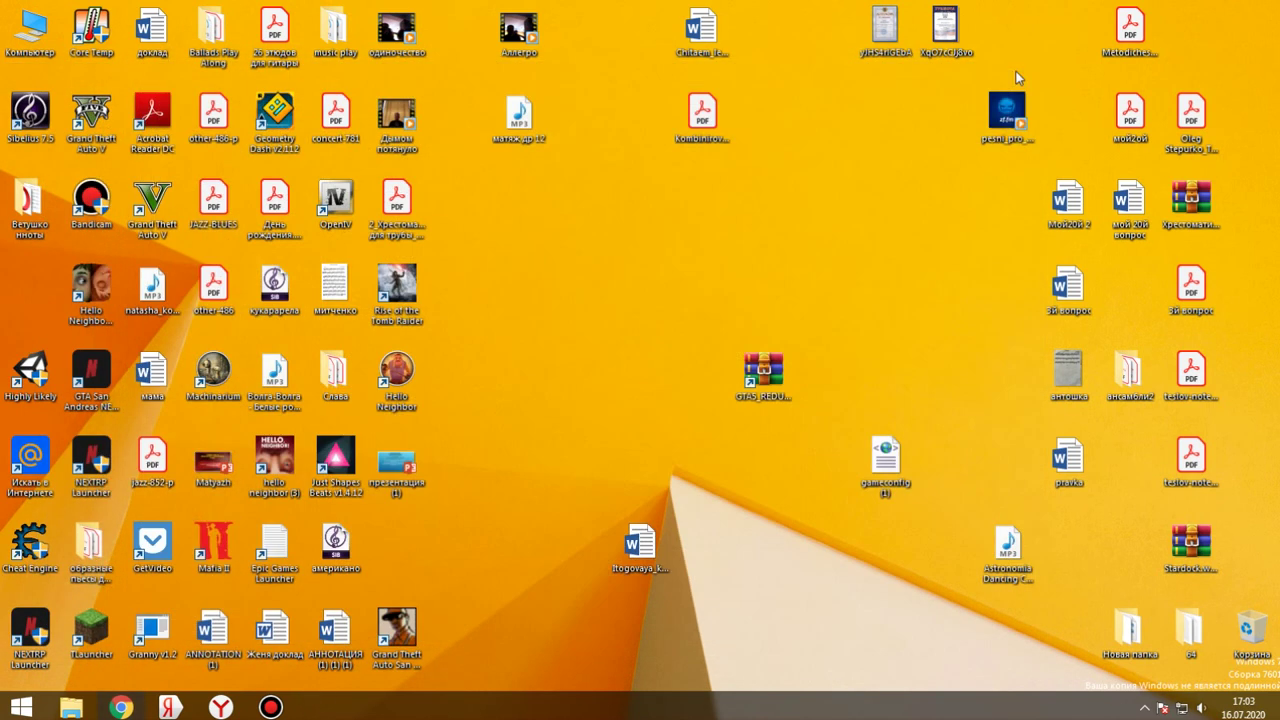
pyautogui.moveTo(687, 296); pyautogui.dragTo(889, 462)
pyautogui.rightClick(888, 462)
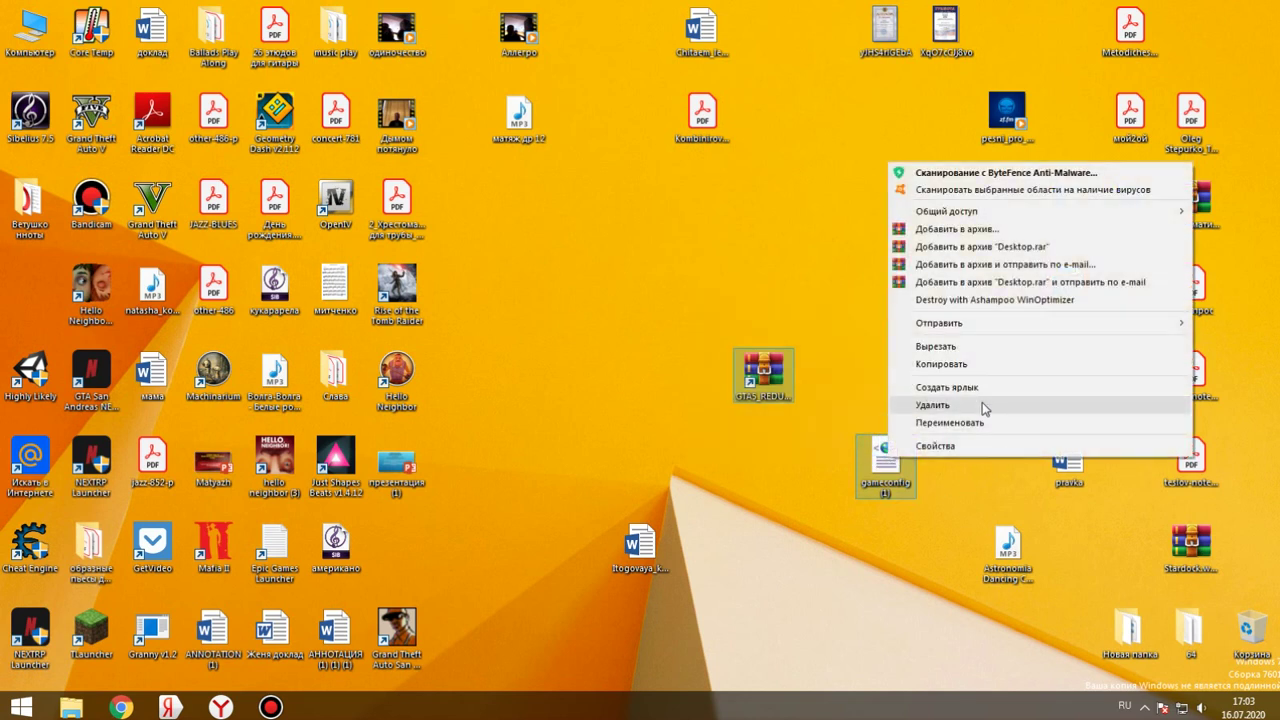
pyautogui.click(982, 402)
pyautogui.click(707, 368)
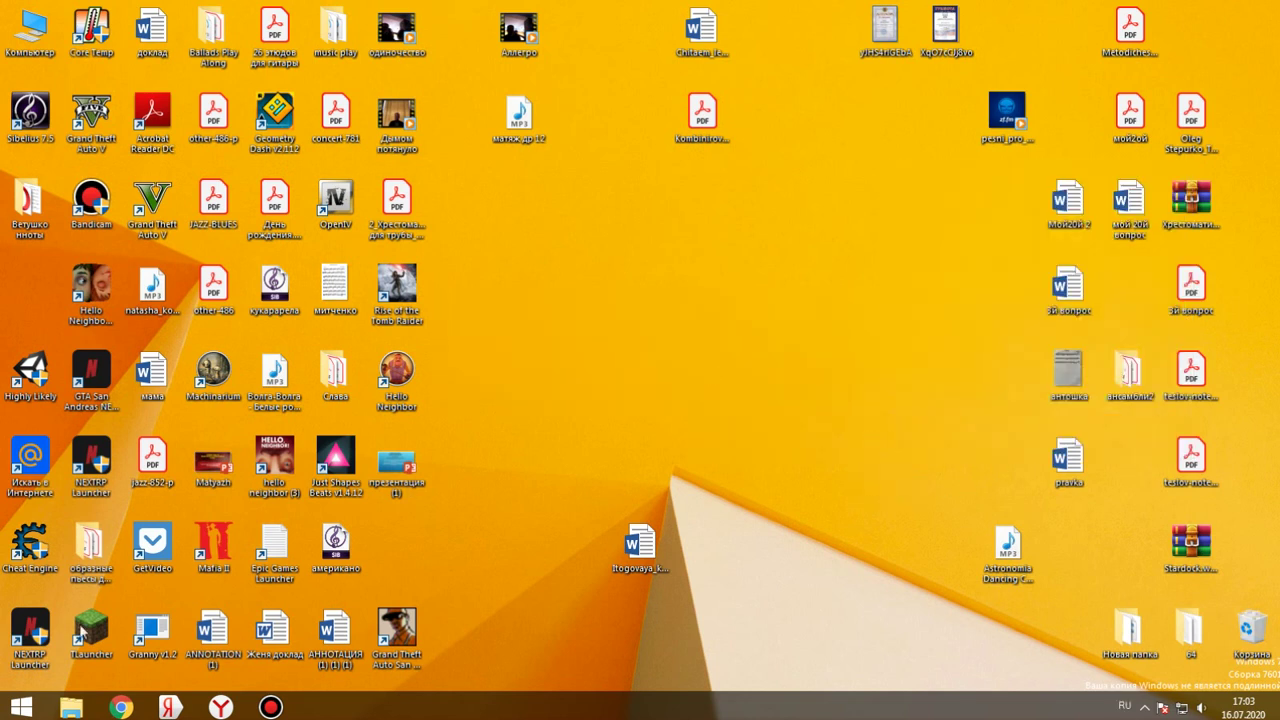
# Switch to Chrome and close the browser window.
pyautogui.click(122, 708)
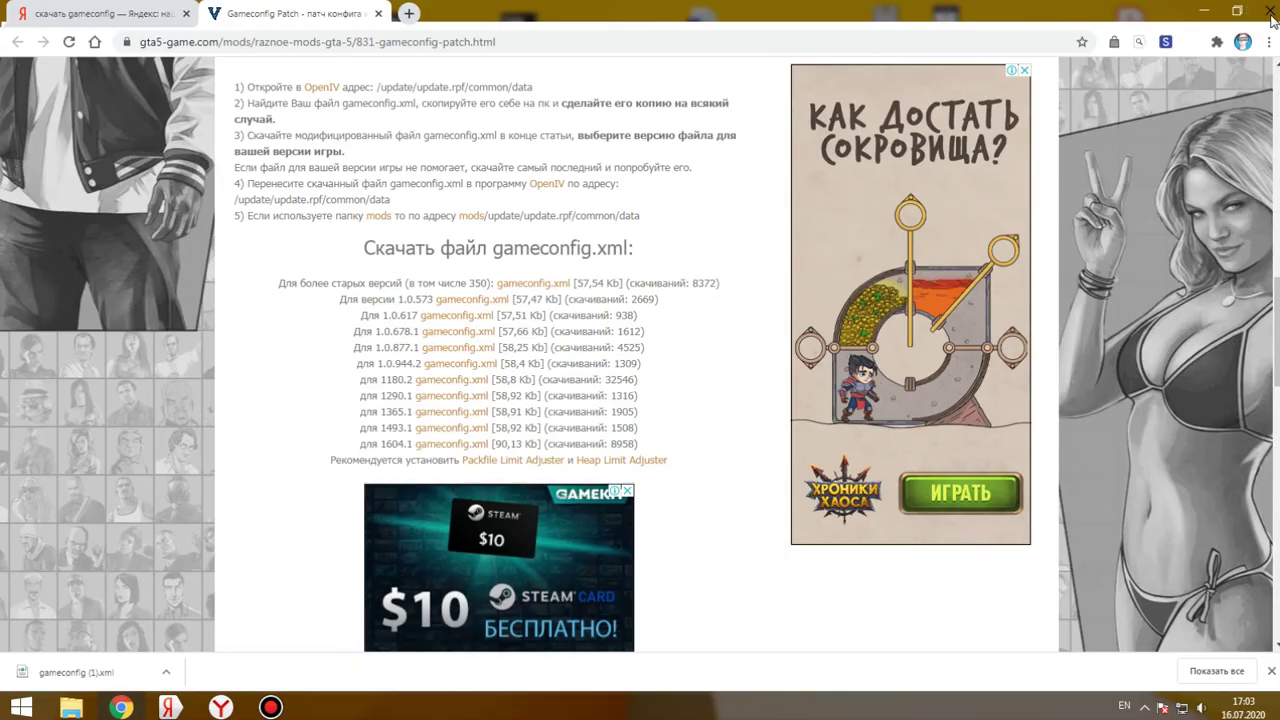
pyautogui.click(1271, 17)
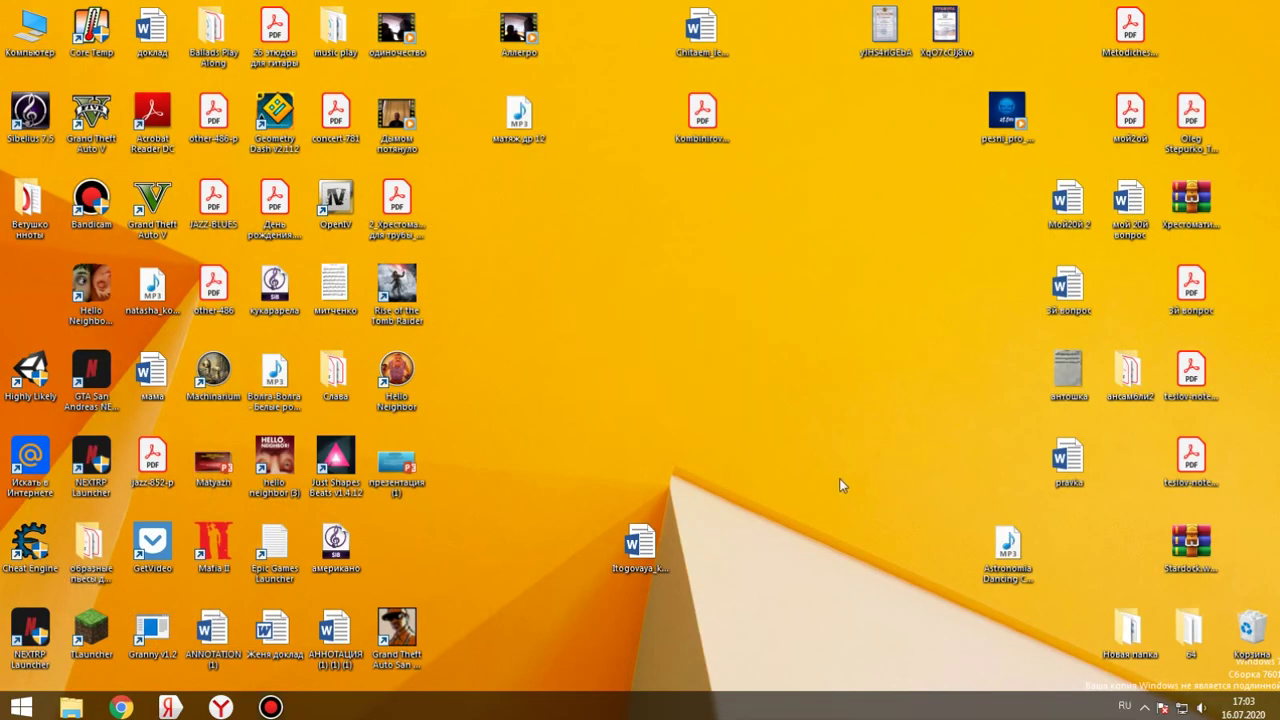